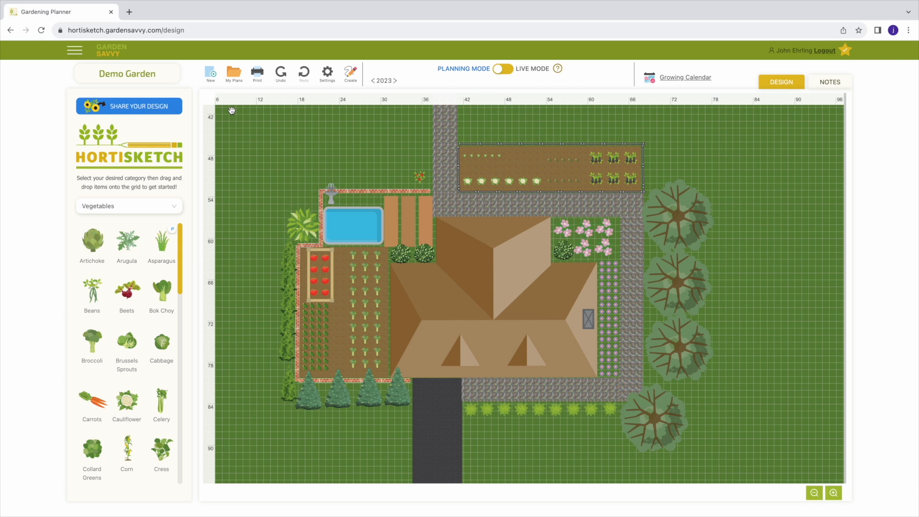
mouse_move(381, 153)
mouse_down()
mouse_move(378, 249)
mouse_move(318, 226)
mouse_move(359, 170)
mouse_move(431, 194)
mouse_move(415, 274)
mouse_move(337, 249)
mouse_move(382, 166)
mouse_up()
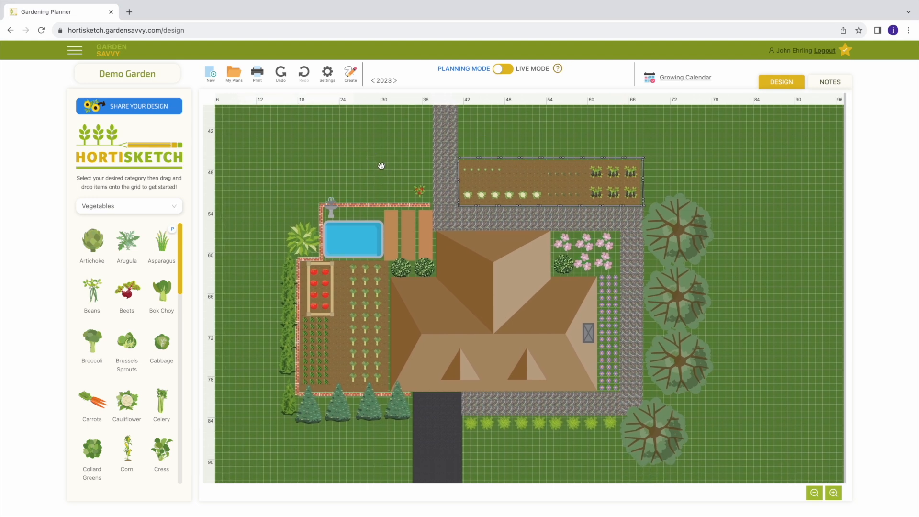
scroll(378, 168, up, 3)
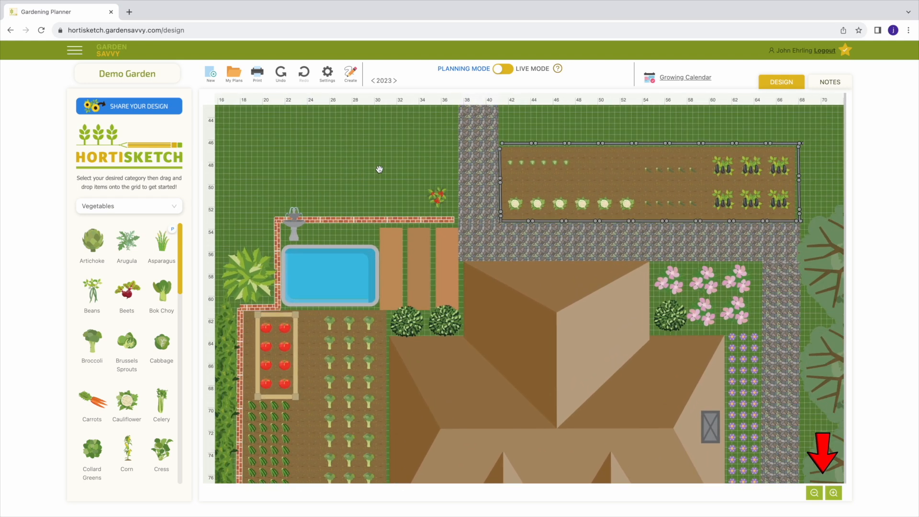
scroll(378, 168, down, 3)
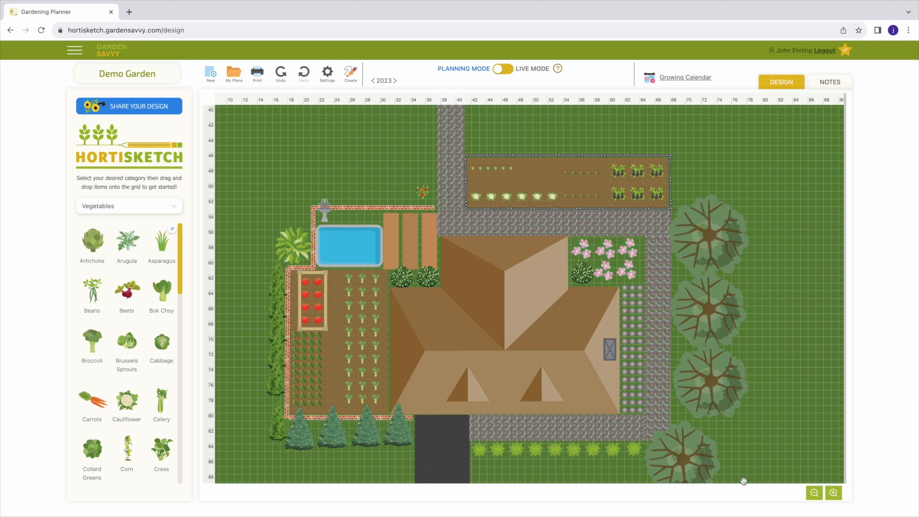
click(75, 51)
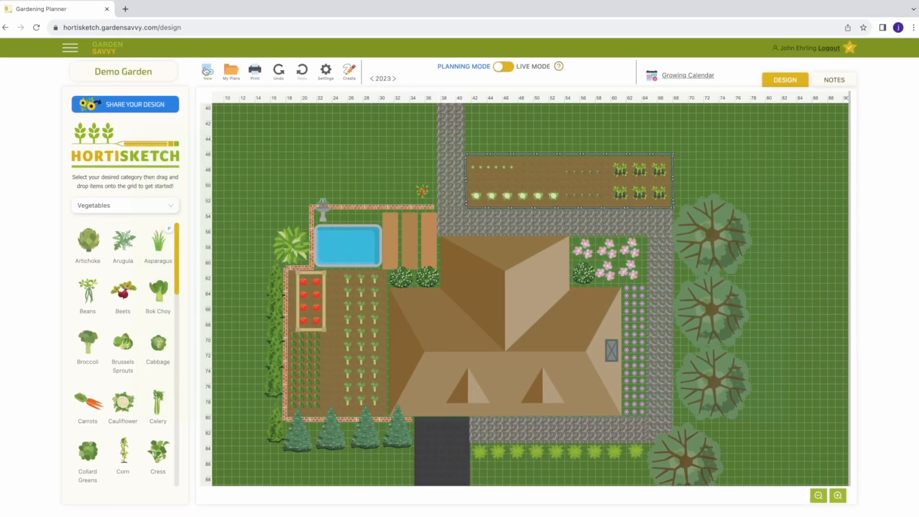
- Review the starting surface and measurement unit options for a new garden, and leave the dialog without creating one
click(209, 73)
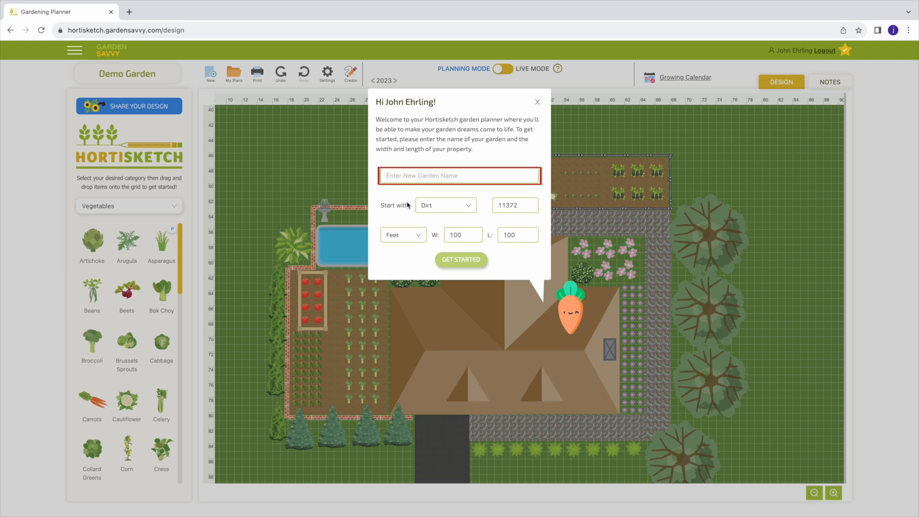
click(470, 207)
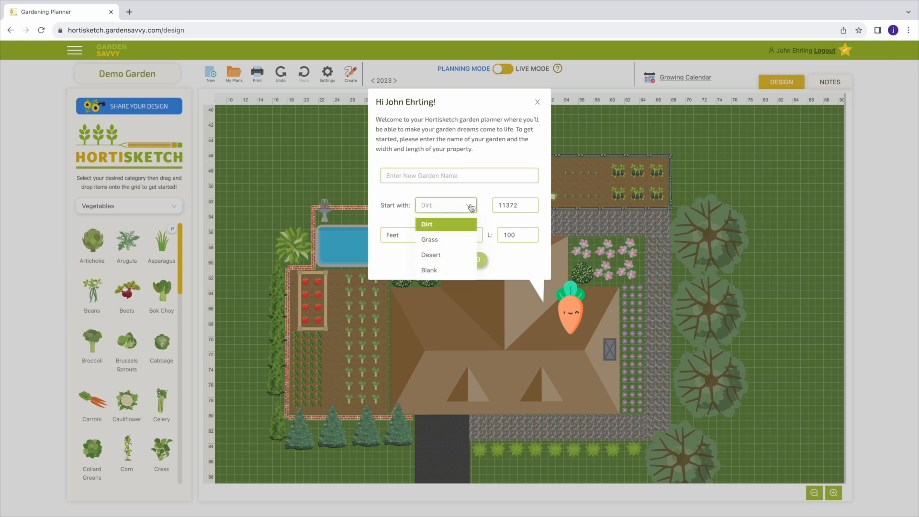
click(471, 207)
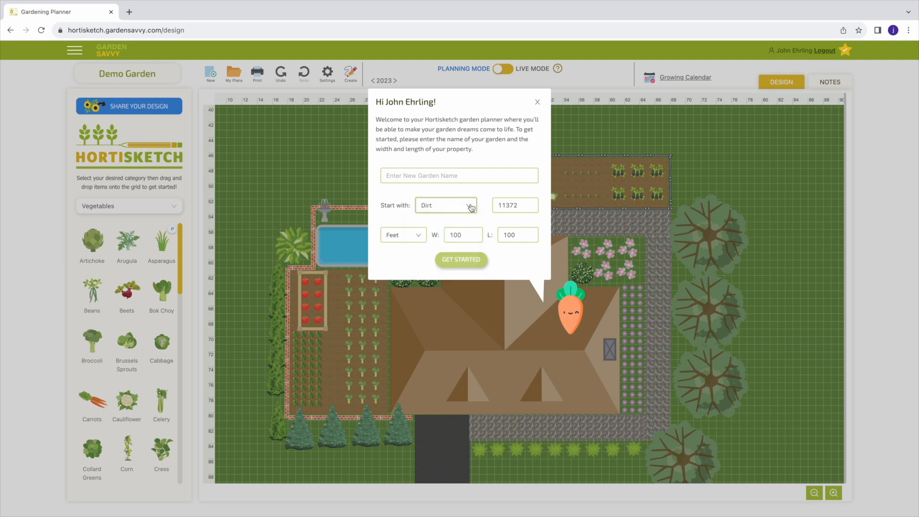
click(420, 239)
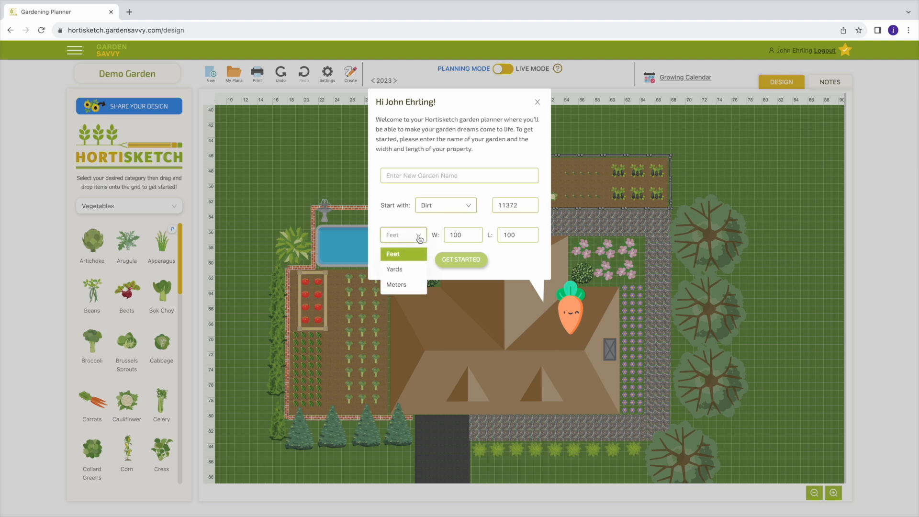
click(419, 251)
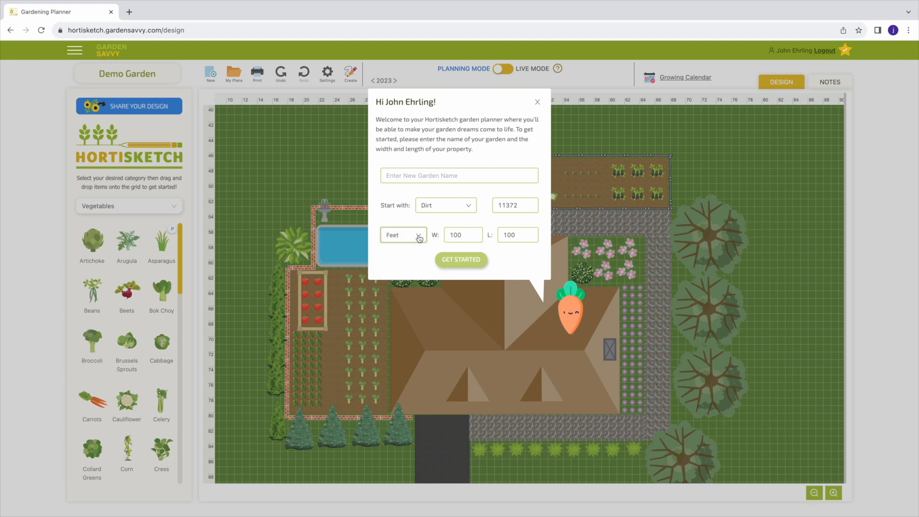
click(538, 102)
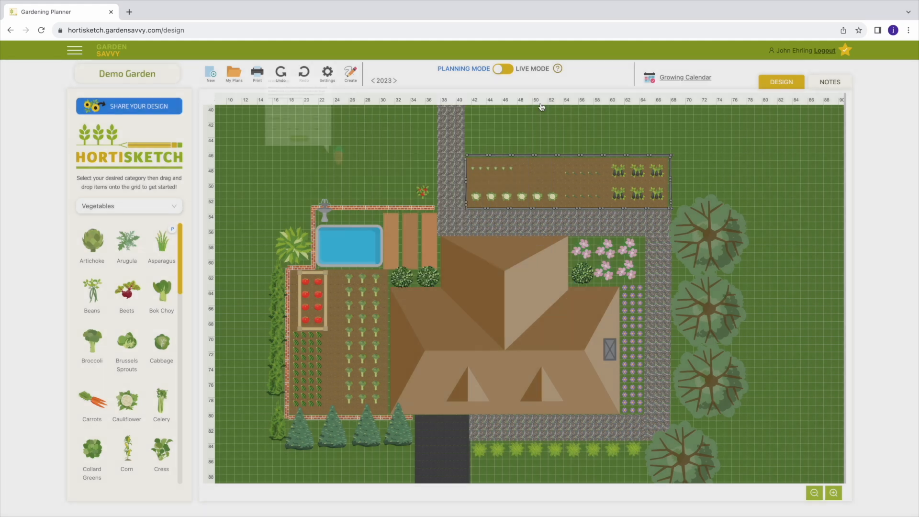
- View the list of saved plans and return to the garden design
click(234, 73)
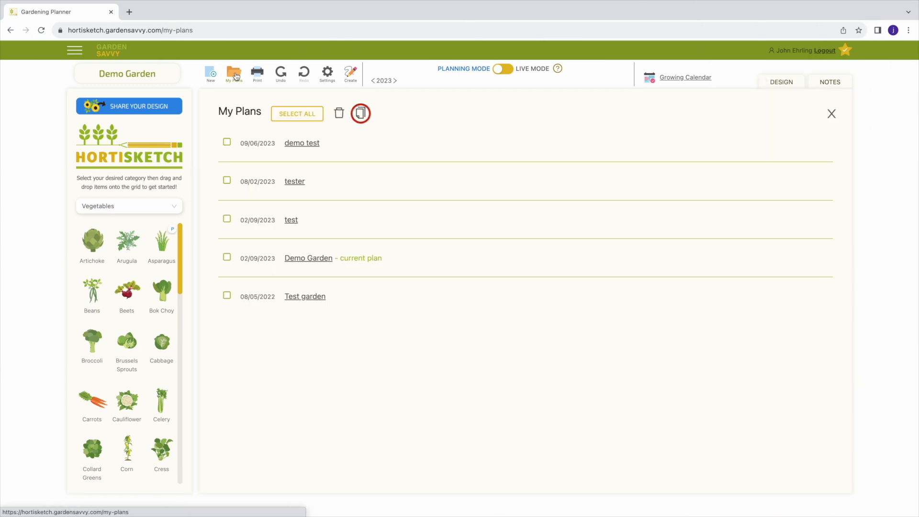
click(832, 115)
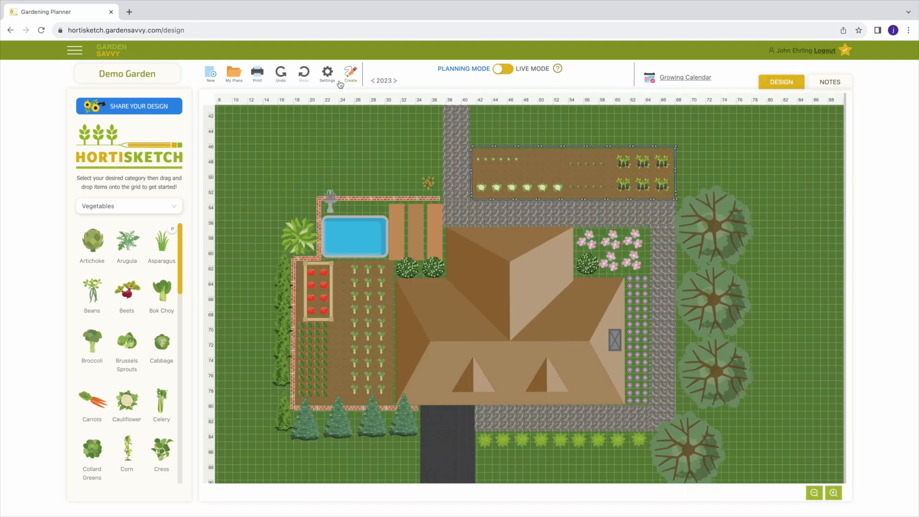
- Turn the design's grid off and on again, and do the same with the rulers
click(329, 77)
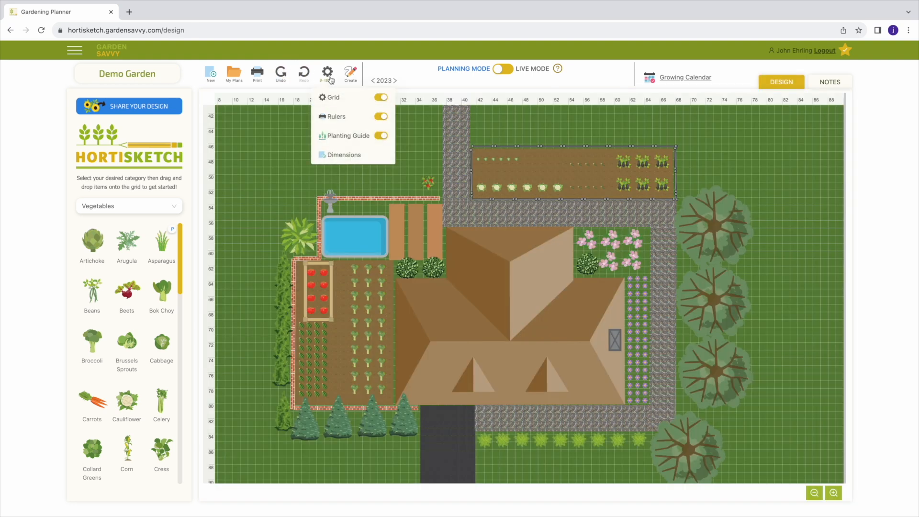
click(381, 98)
click(382, 98)
click(381, 117)
click(381, 117)
click(327, 72)
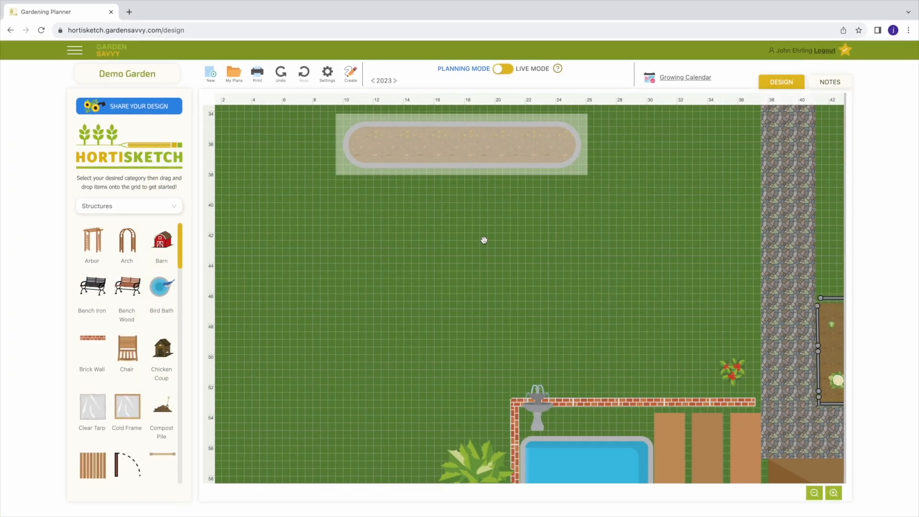
- Place a bird bath from the Structures category on the grass below the oval planting bed and rotate it slightly clockwise
click(168, 209)
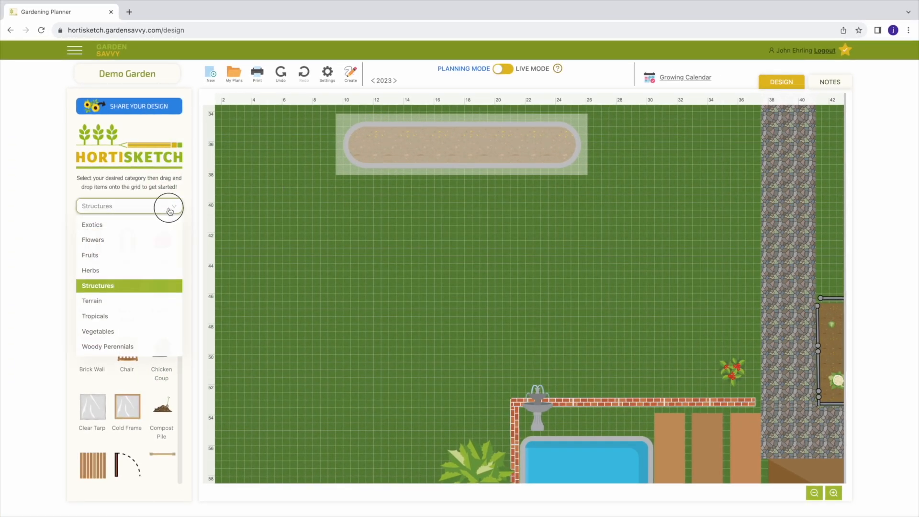
click(170, 211)
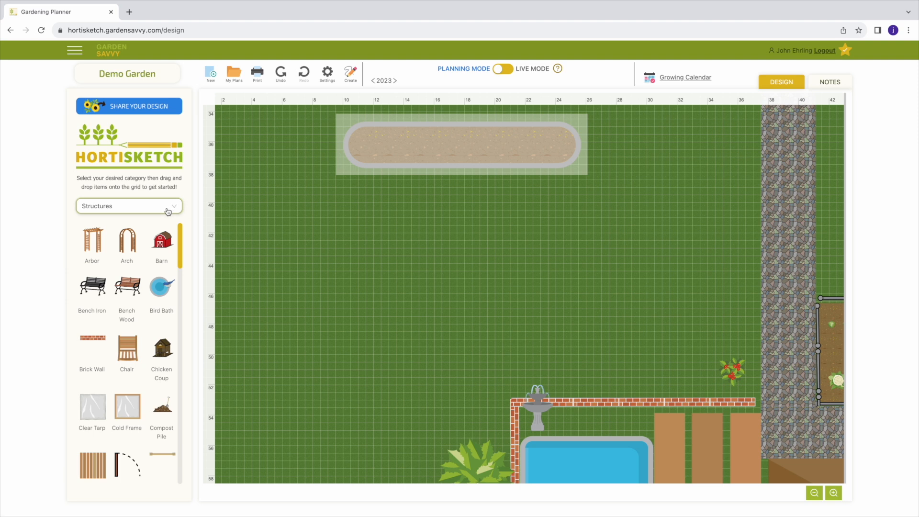
drag(161, 288, 415, 253)
click(385, 265)
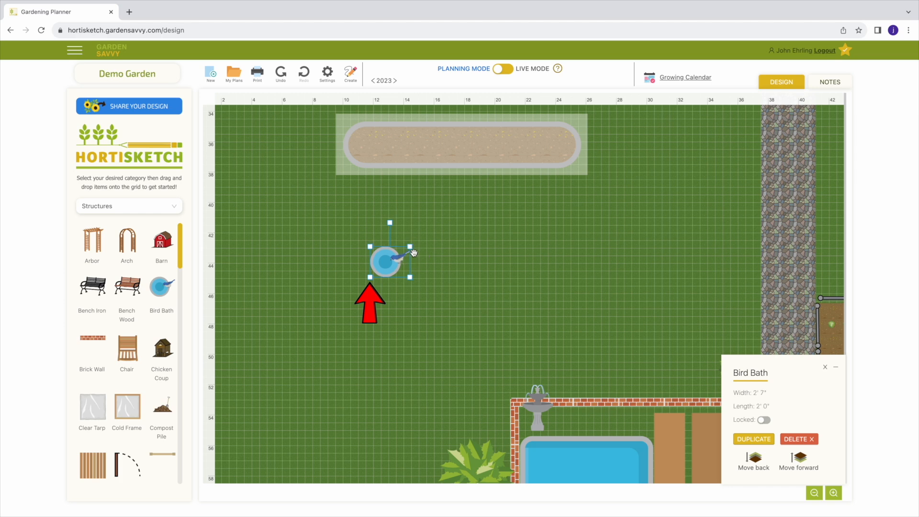
scroll(415, 253, up, 2)
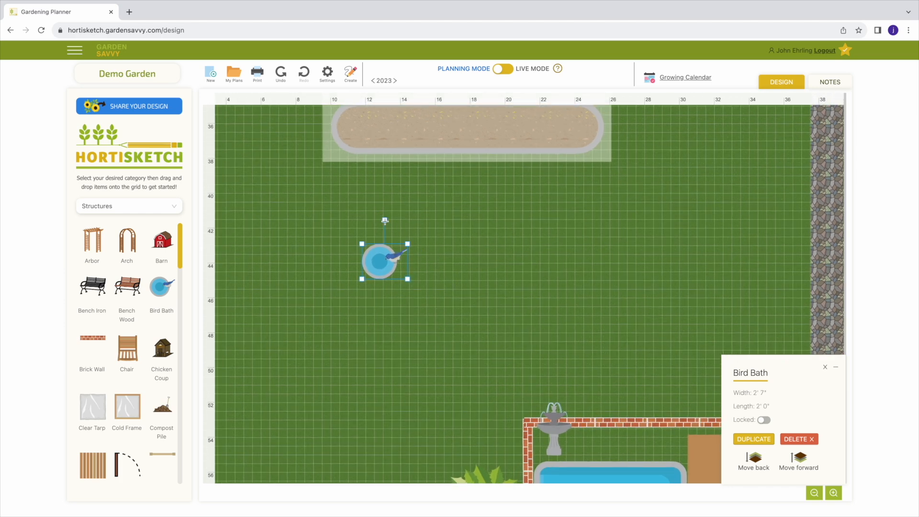
mouse_move(382, 218)
mouse_down()
mouse_move(445, 288)
mouse_move(335, 300)
mouse_move(326, 261)
mouse_move(397, 223)
mouse_up()
- Plant broccoli on the grass to the right of the bird bath in three rows of six plants
scroll(397, 223, up, 1)
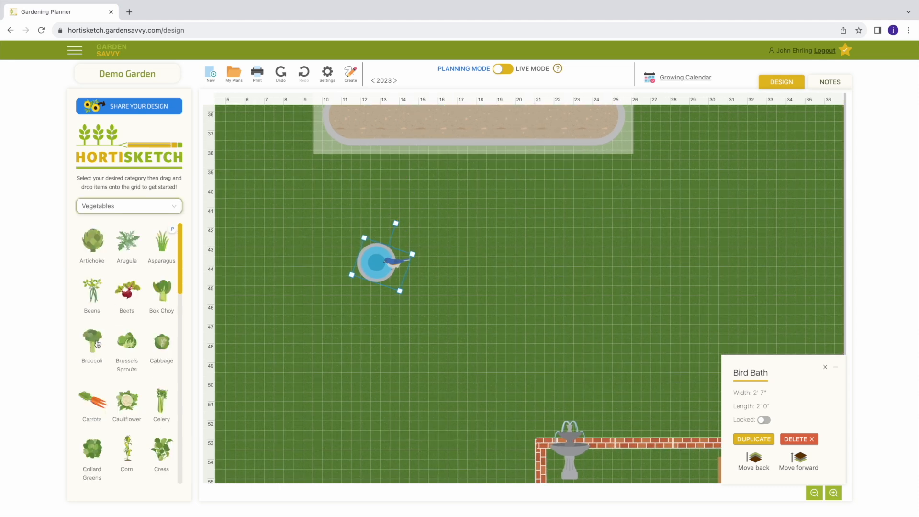
drag(93, 341, 699, 259)
click(484, 256)
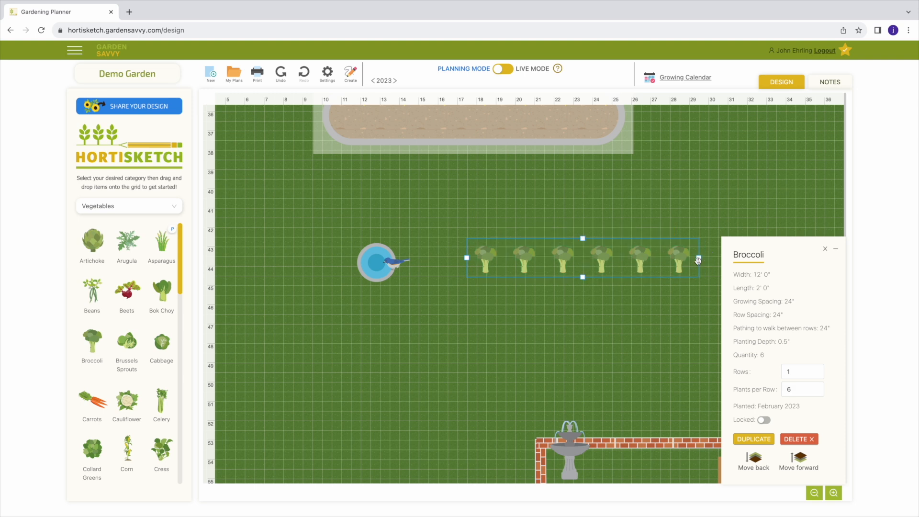
drag(582, 277, 581, 359)
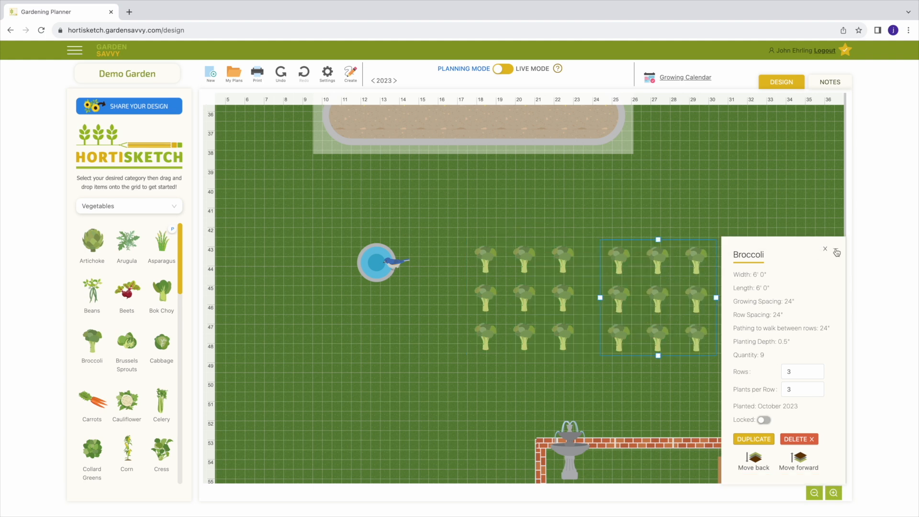
- Collapse and restore the broccoli details, and duplicate the three-by-three broccoli block beside the original
click(836, 251)
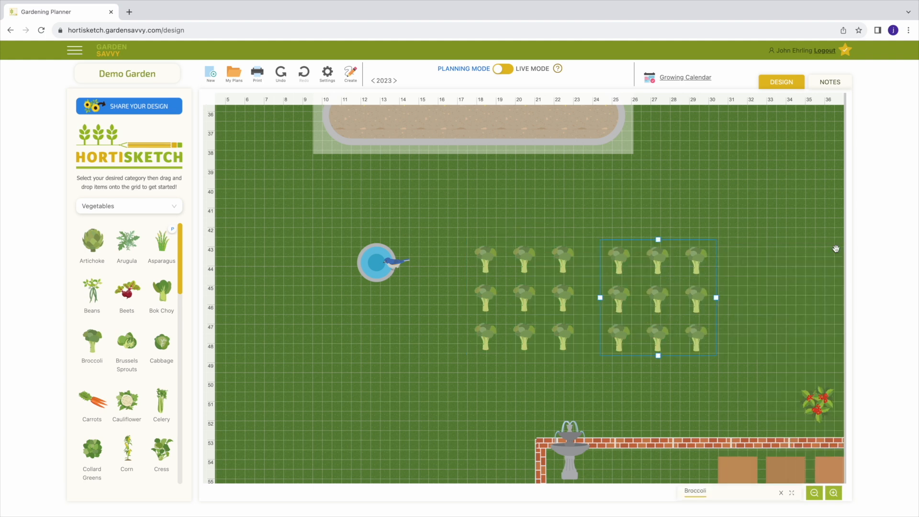
click(792, 493)
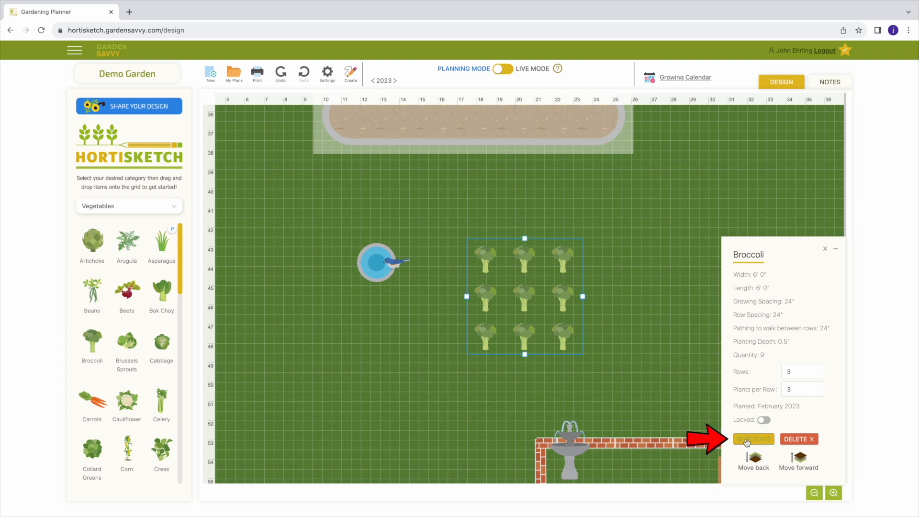
click(754, 439)
drag(662, 276, 654, 297)
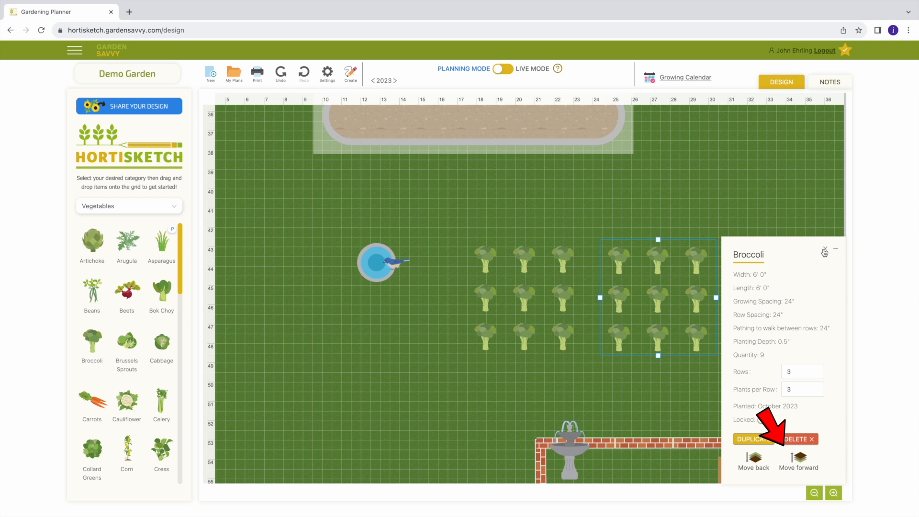
- Lock the right-hand broccoli block, try to move it, and unlock it again
click(764, 420)
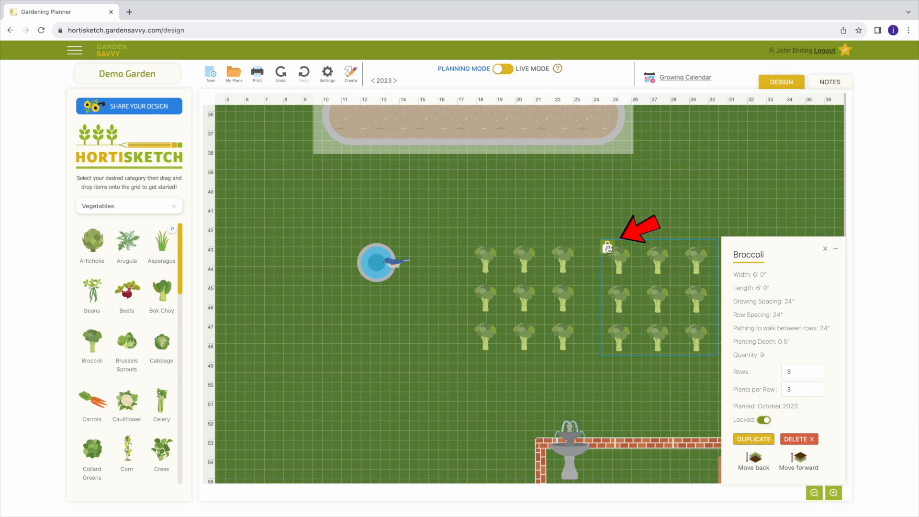
drag(608, 247, 611, 254)
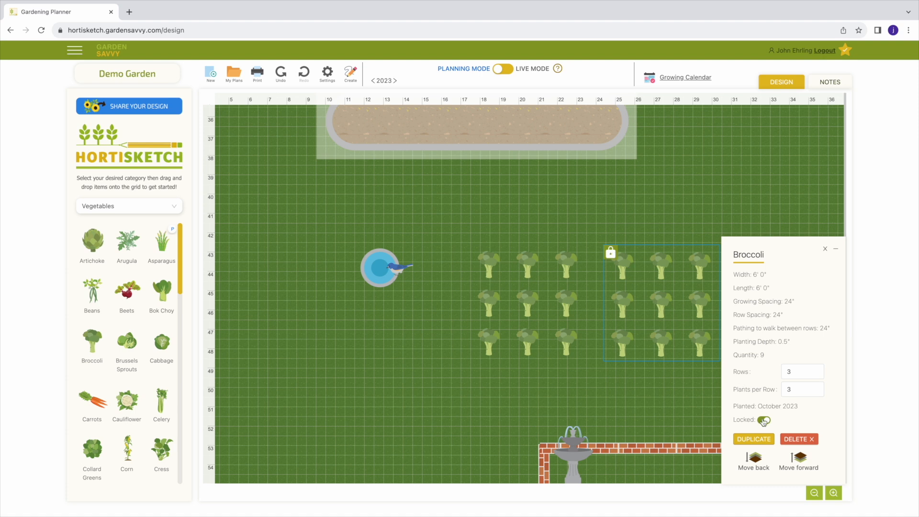
click(764, 420)
click(823, 249)
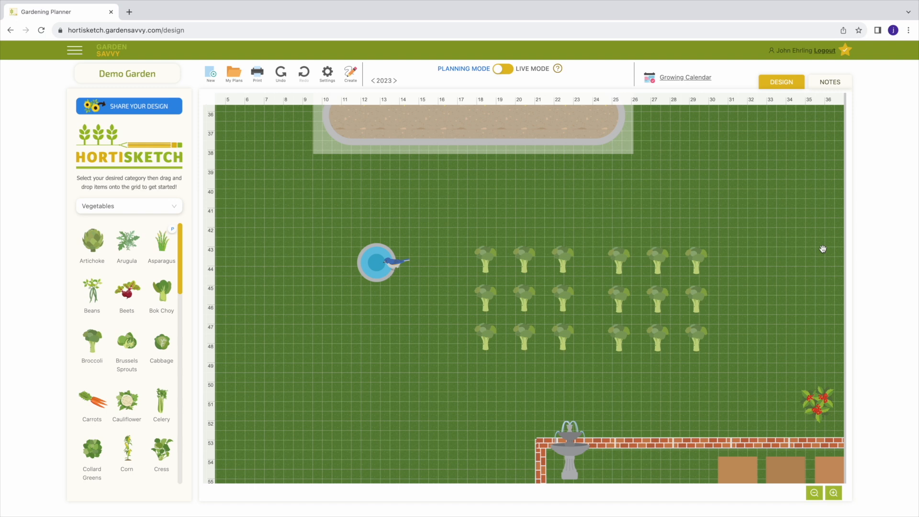
- Send the translucent rectangle behind the oval planting bed and bring it back in front, repeating the change once
drag(545, 190, 549, 280)
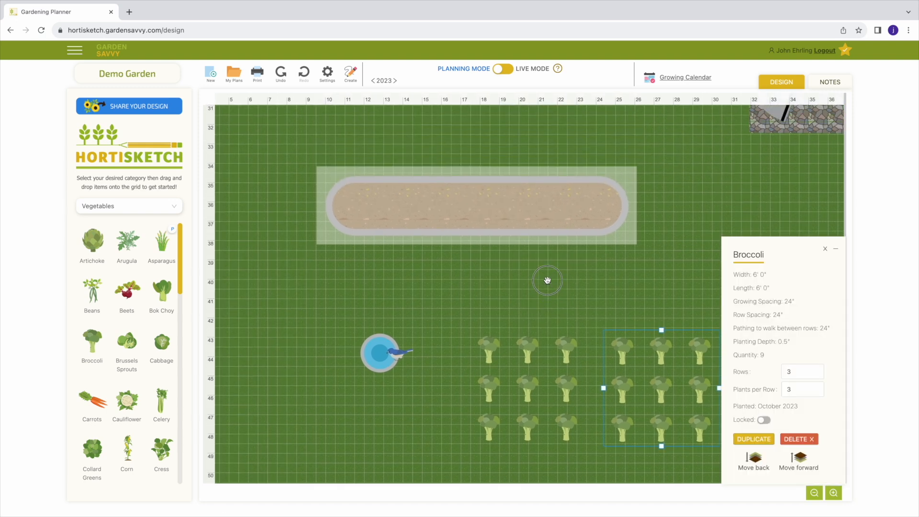
click(626, 177)
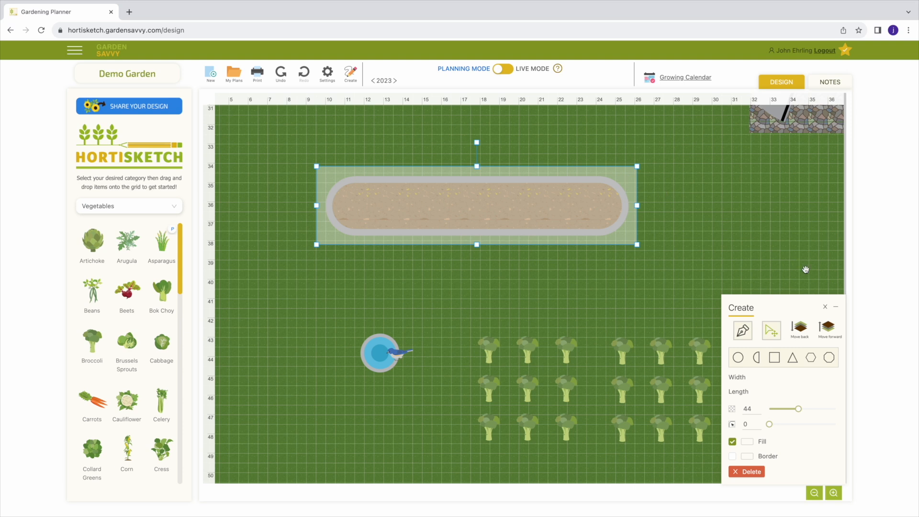
click(800, 329)
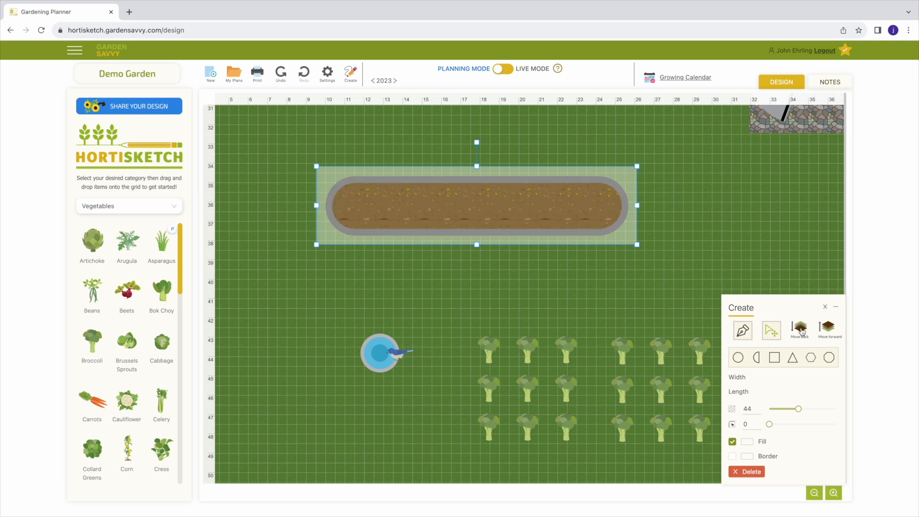
click(831, 330)
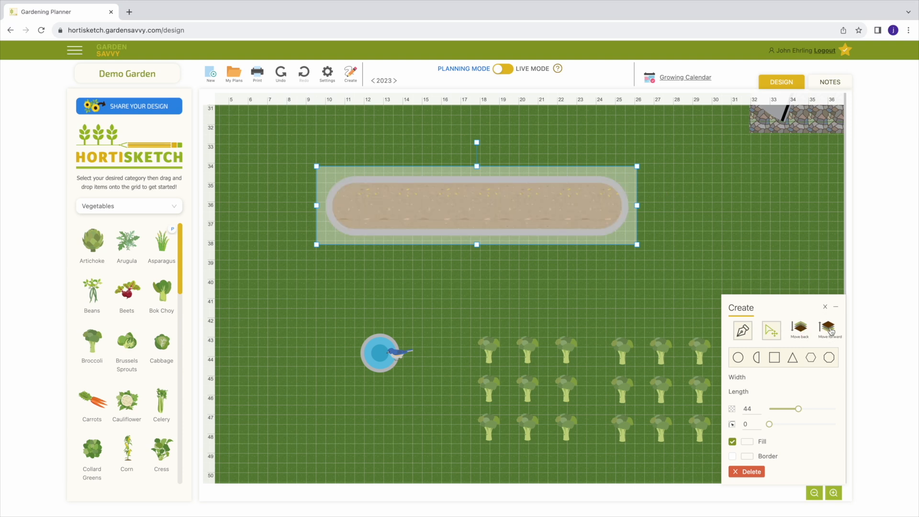
click(800, 330)
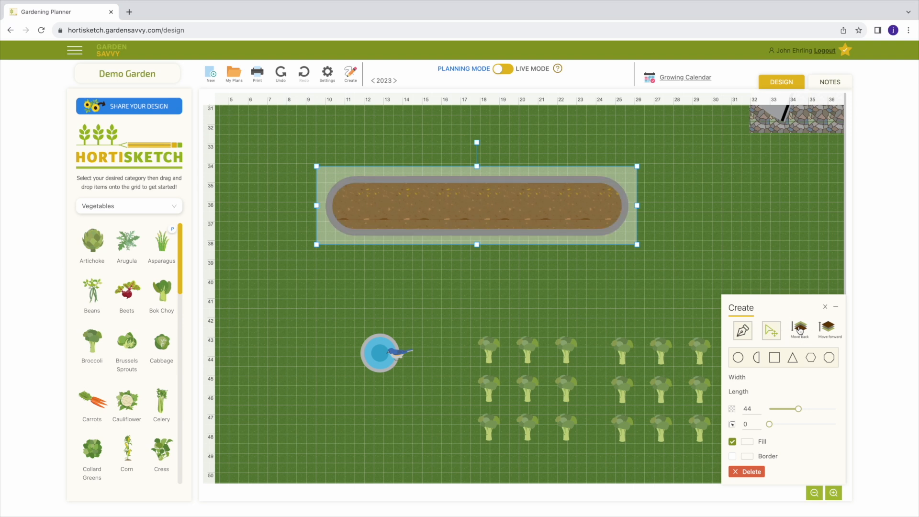
click(830, 332)
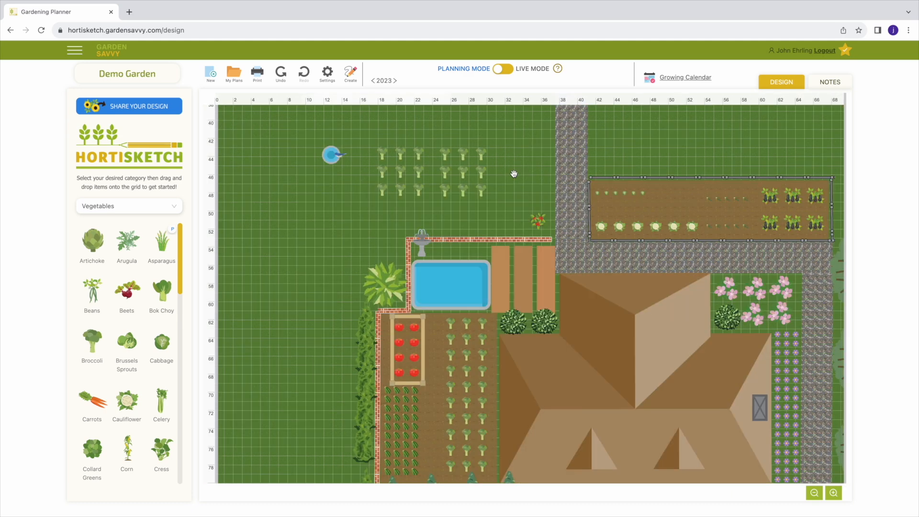
- Switch the garden plan from planning mode to live mode
scroll(514, 174, down, 1)
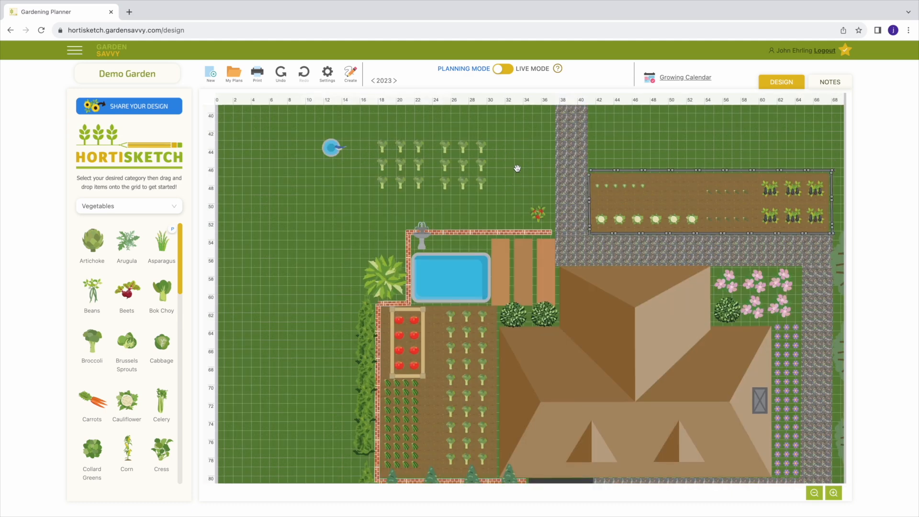
click(500, 72)
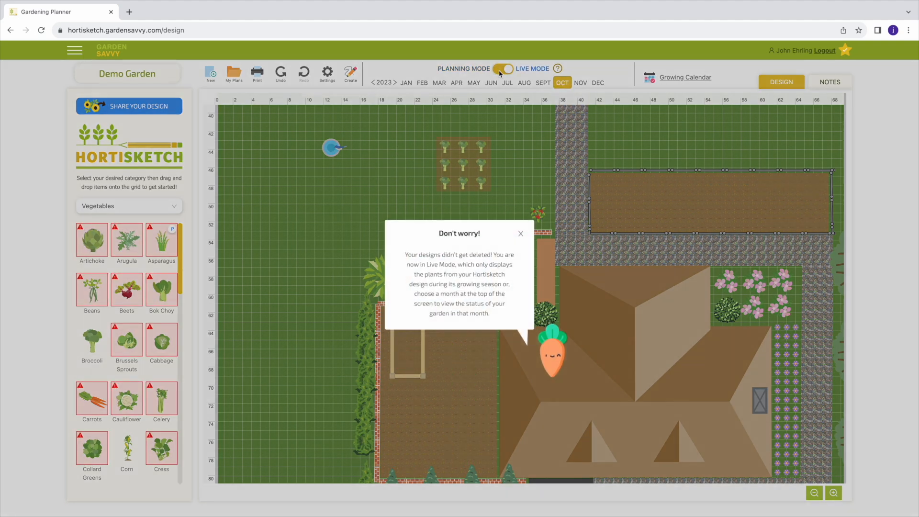
- Dismiss the live mode notice and view the garden's growth in May, April, March and February 2023
click(521, 235)
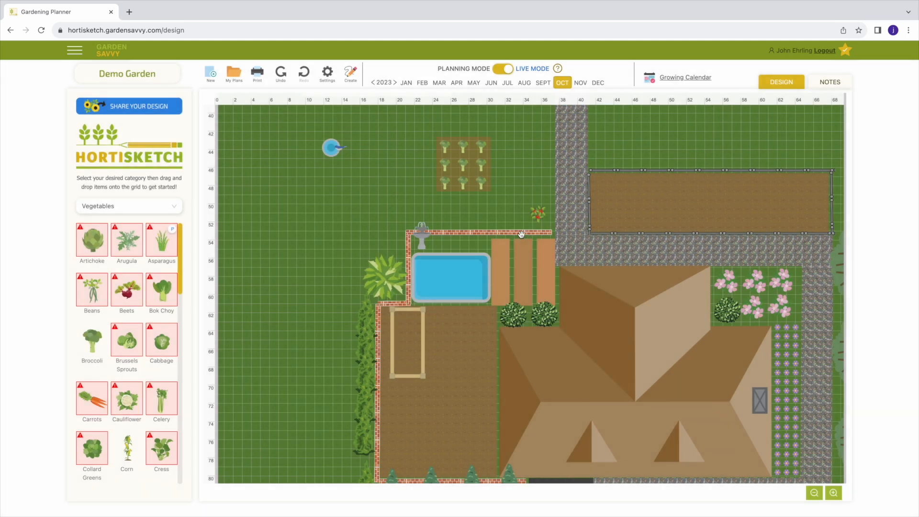
click(472, 84)
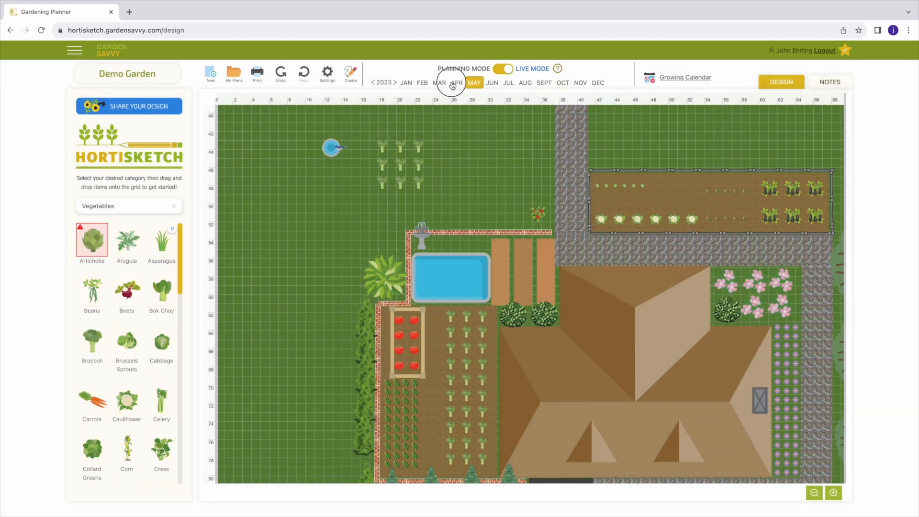
click(456, 84)
click(440, 84)
click(423, 83)
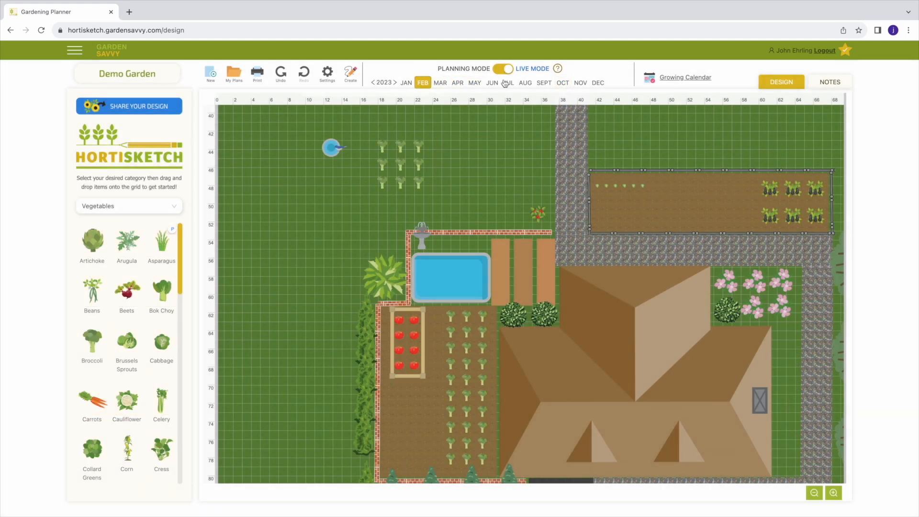
- View the live garden in October, November, August and March 2023
click(562, 83)
click(581, 83)
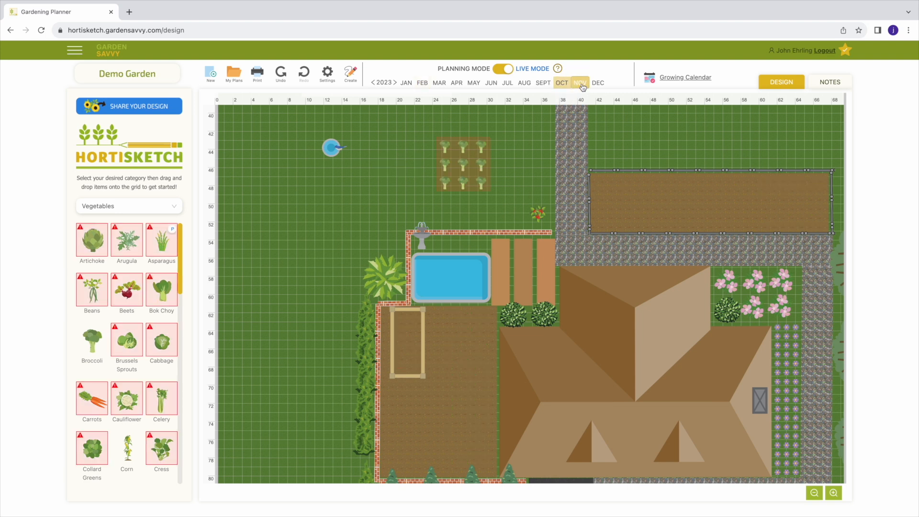
click(525, 83)
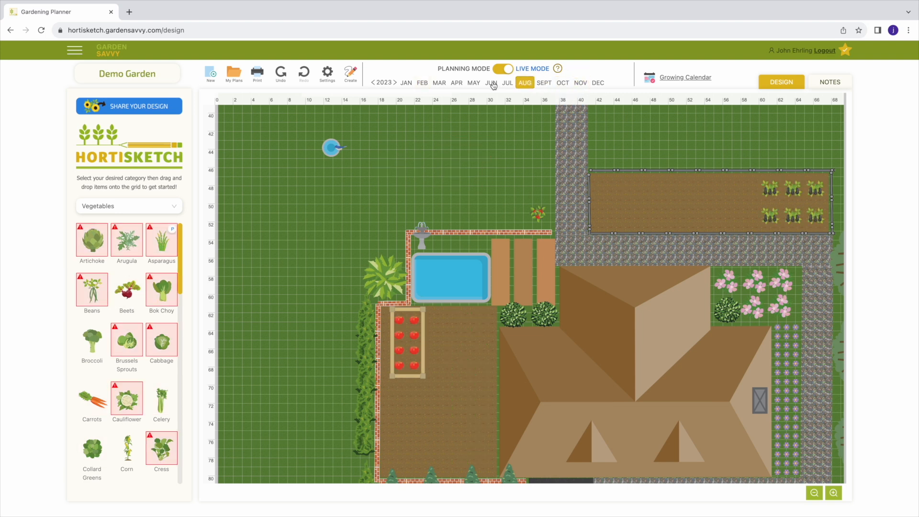
click(439, 83)
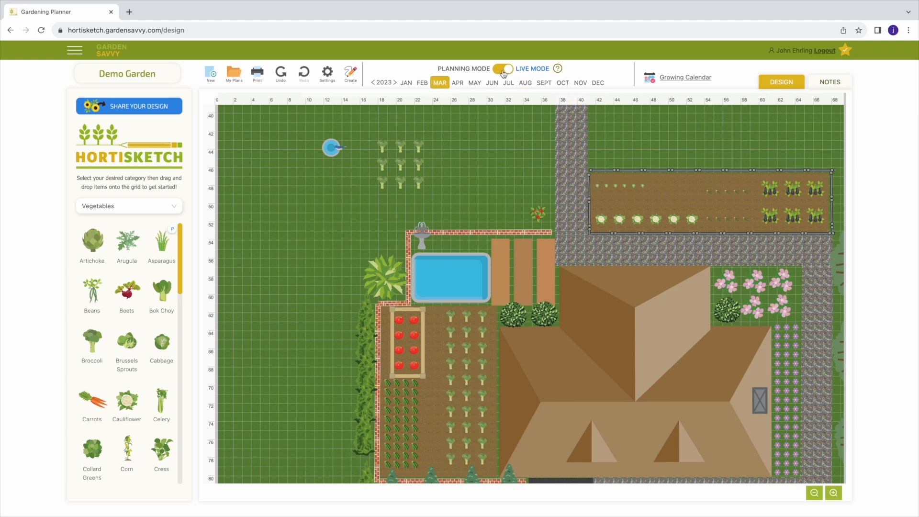
- View the garden in March 2024, return to 2023, and switch back to planning mode
click(395, 83)
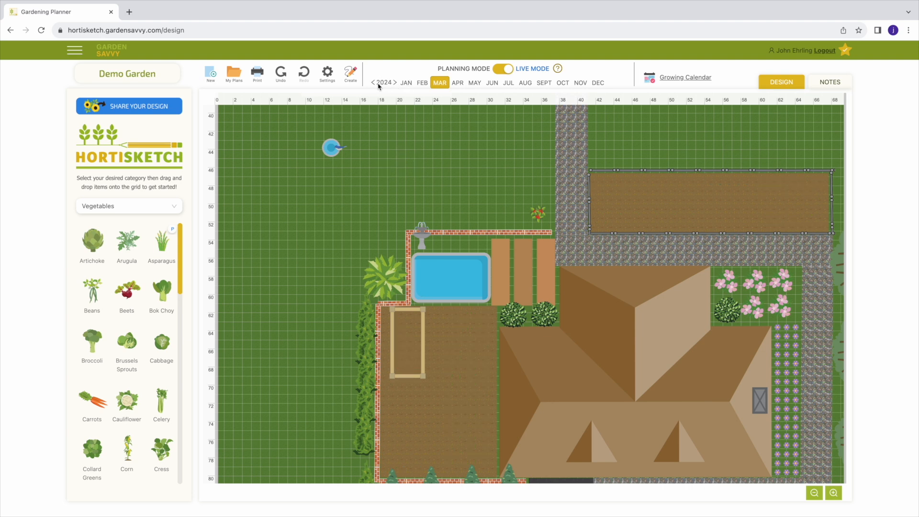
click(373, 83)
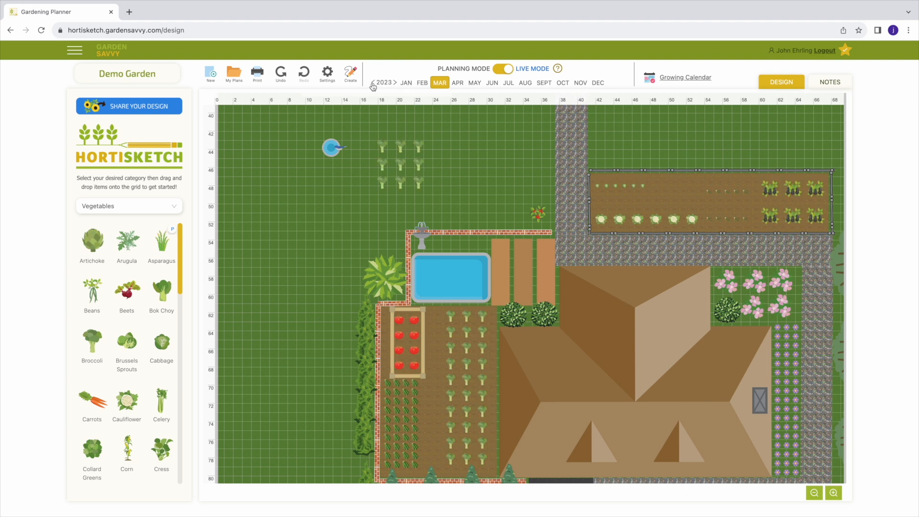
click(503, 71)
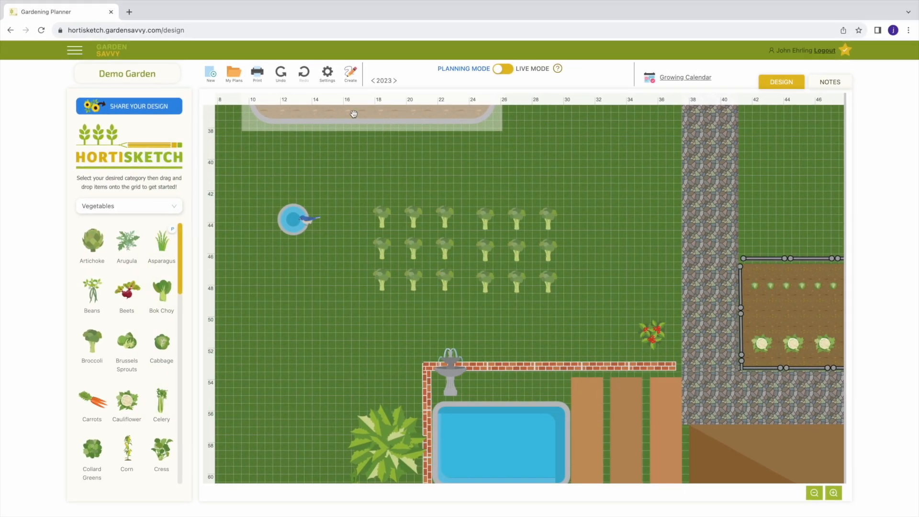
- Check the plan settings and try to move the right-hand broccoli block onto the neighbouring broccoli block
click(328, 74)
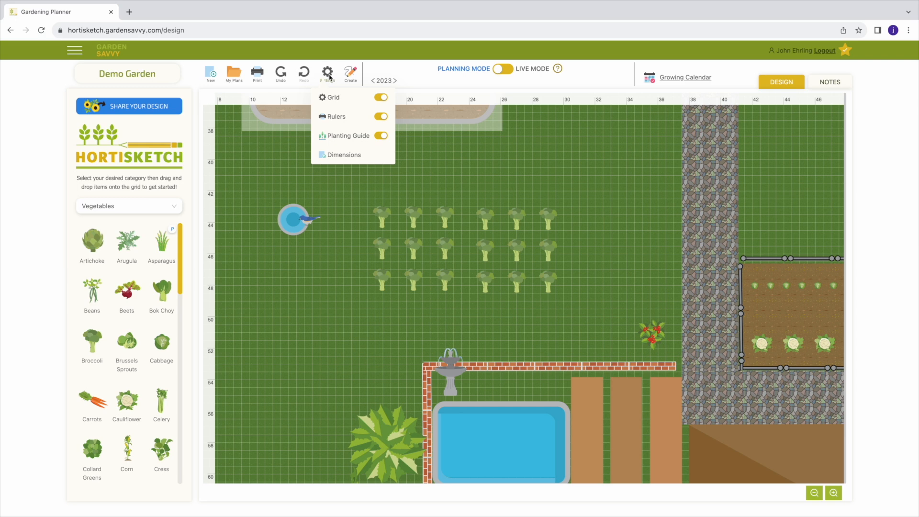
click(328, 74)
click(517, 252)
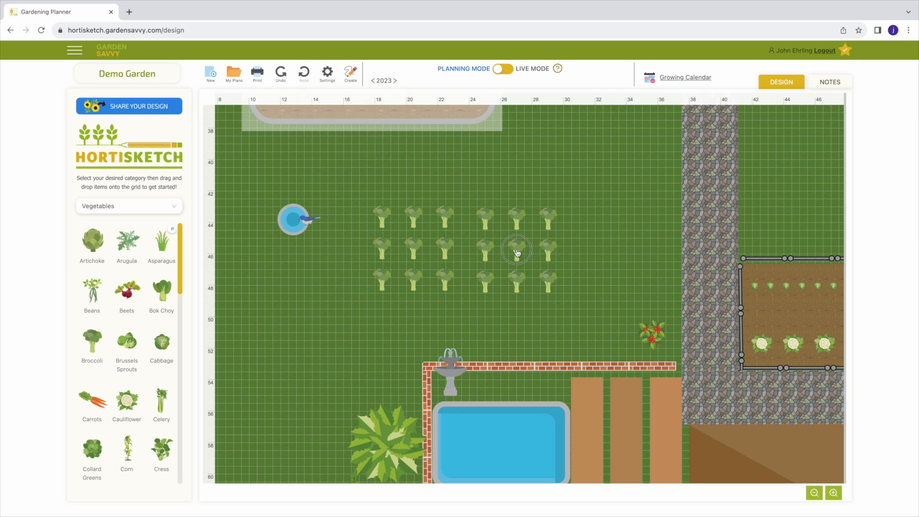
drag(518, 252, 477, 249)
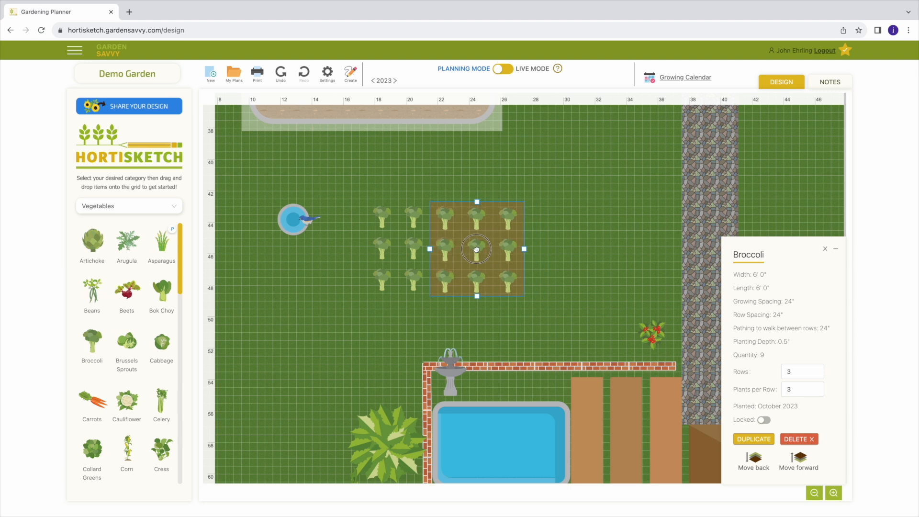
drag(476, 250, 477, 252)
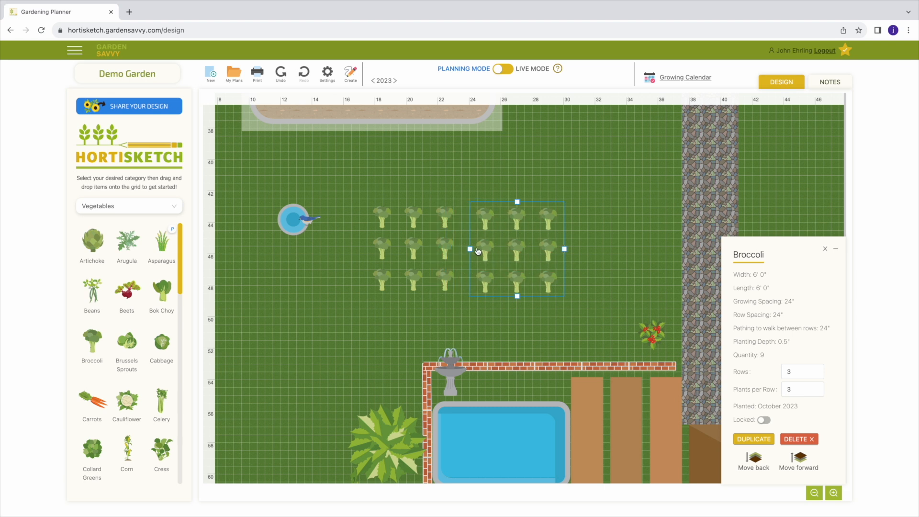
- Turn off the planting guide for this plan and move the right-hand broccoli block slightly closer to its neighbour
click(328, 75)
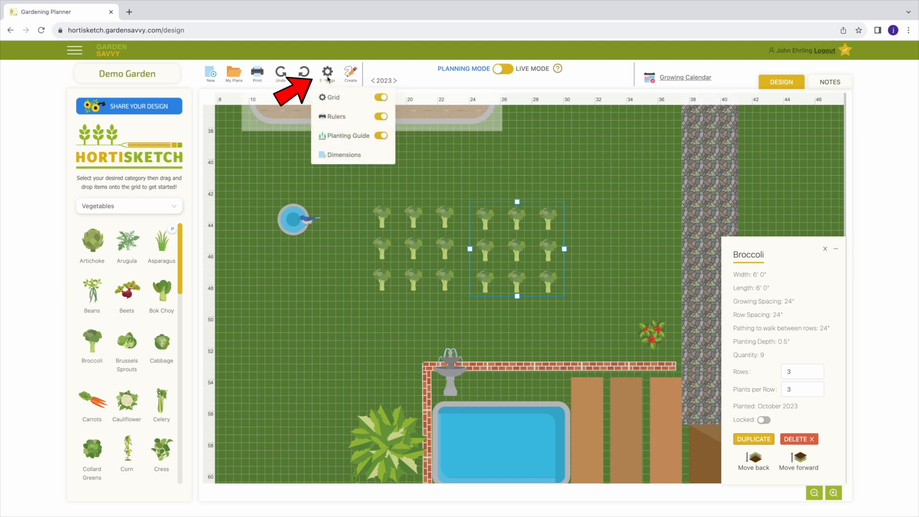
click(381, 136)
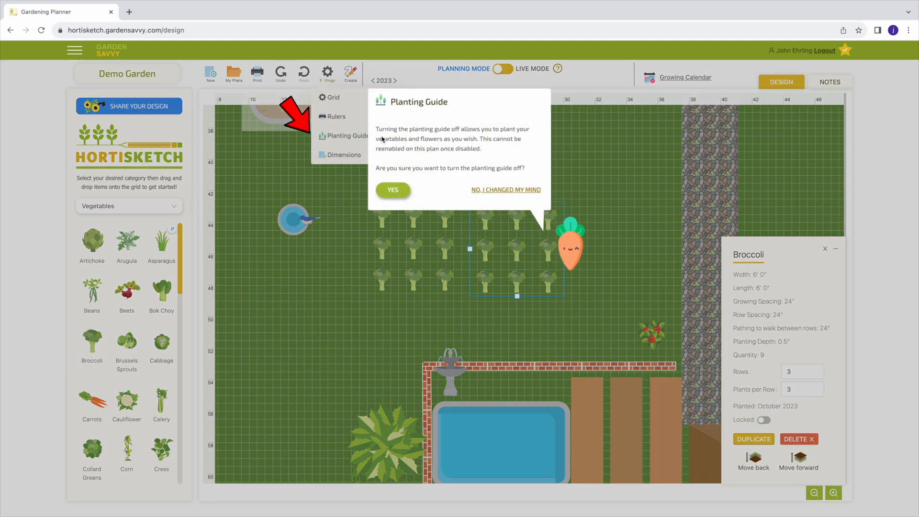
click(393, 192)
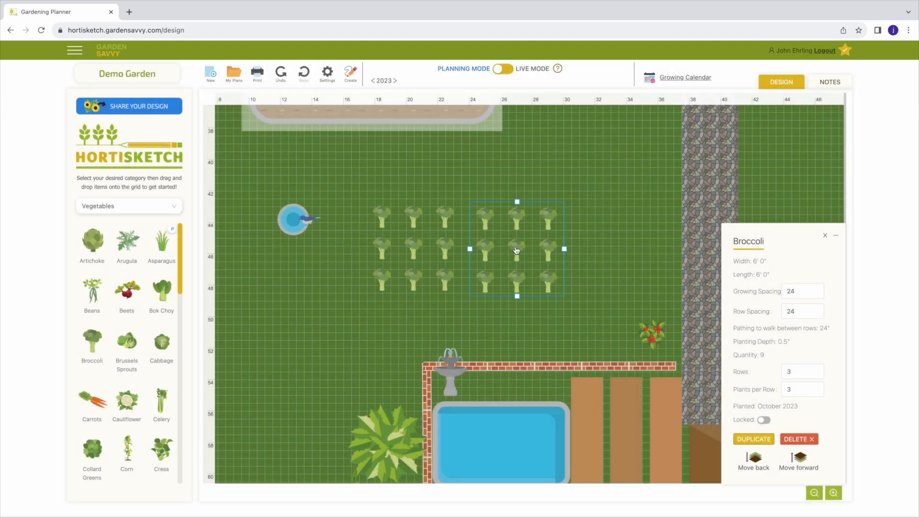
mouse_move(517, 250)
mouse_down()
mouse_move(454, 247)
mouse_move(515, 247)
mouse_up()
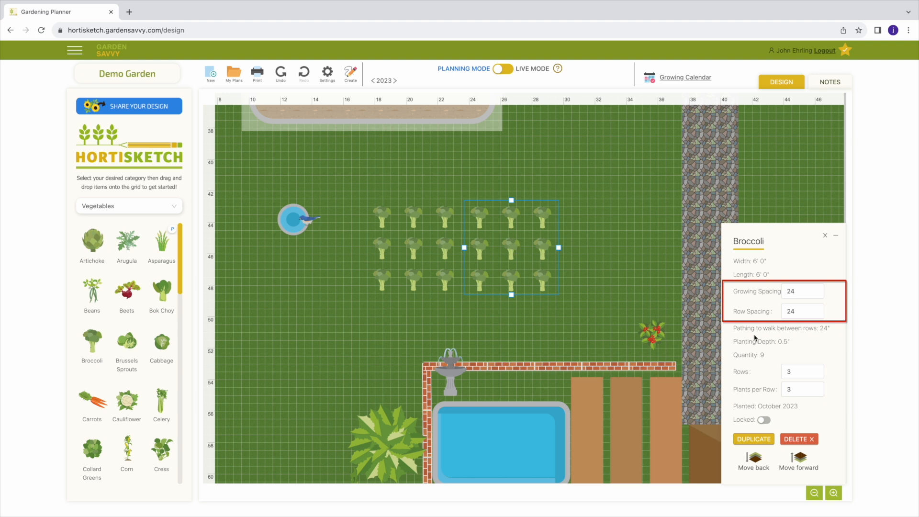
- Set the right-hand broccoli block's growing spacing and row spacing to 12, and reposition the smaller block
click(798, 292)
double_click(795, 292)
text(12)
click(781, 311)
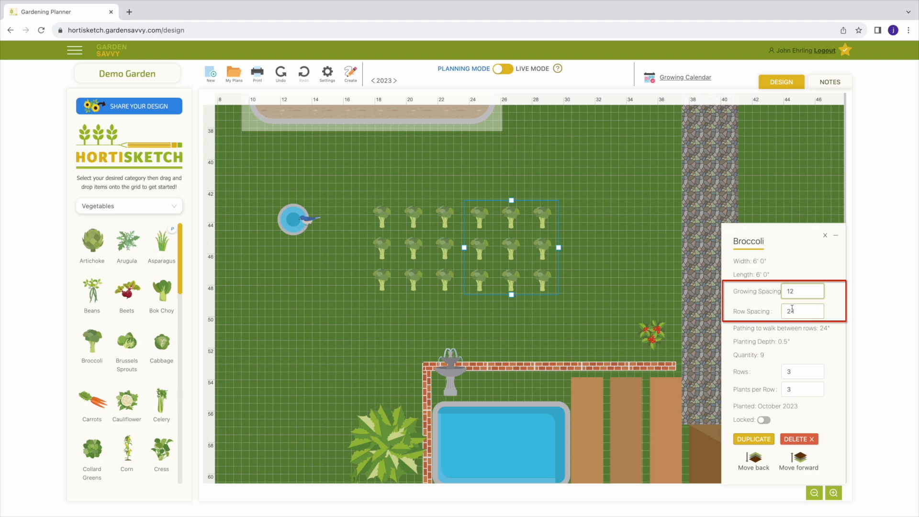
double_click(782, 311)
text(12)
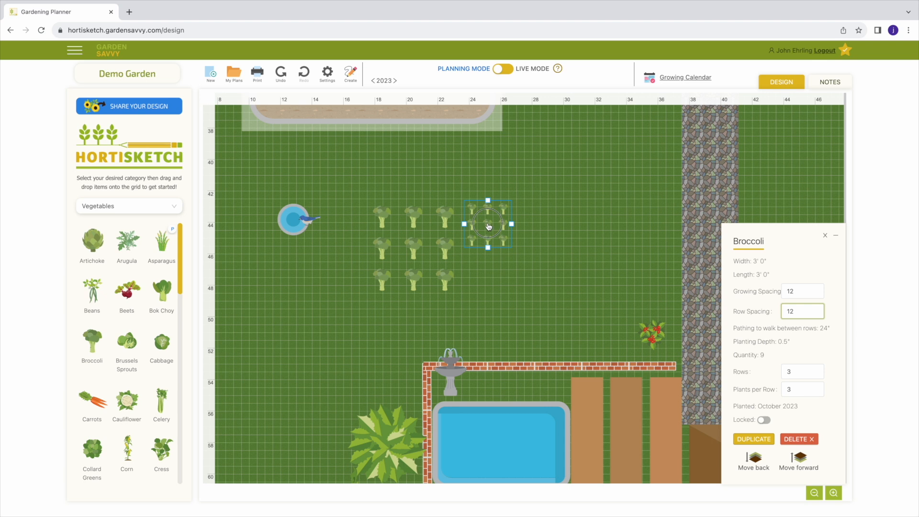
drag(488, 225, 497, 250)
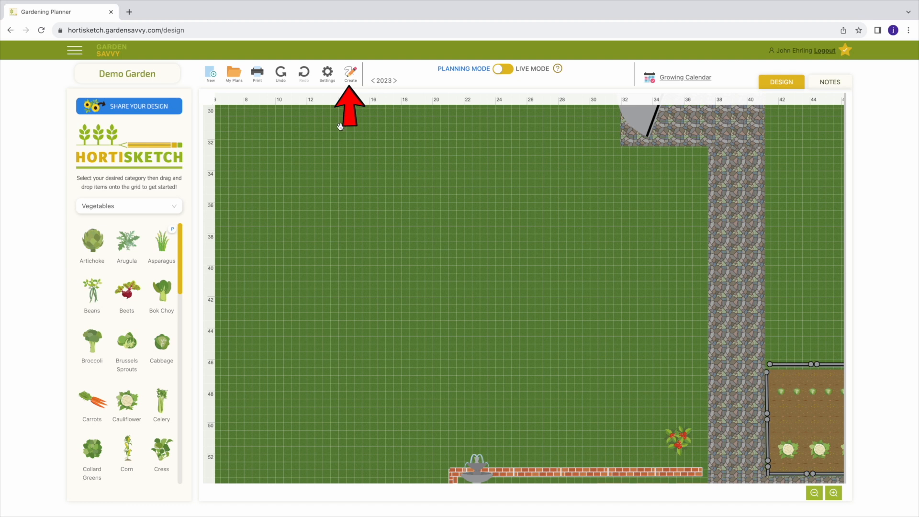
- Draw a closed five-point shape about 7 ft wide and 4 ft long on the empty lawn with the Pen tool
click(351, 74)
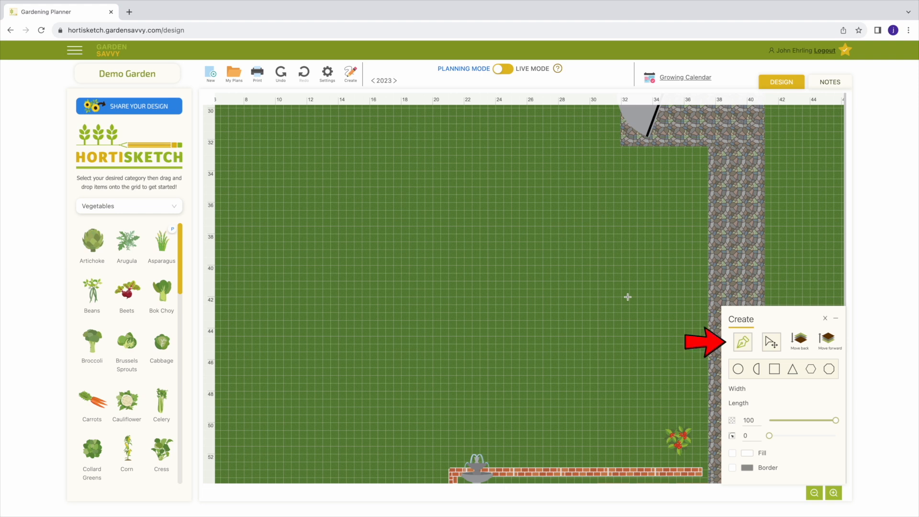
click(744, 343)
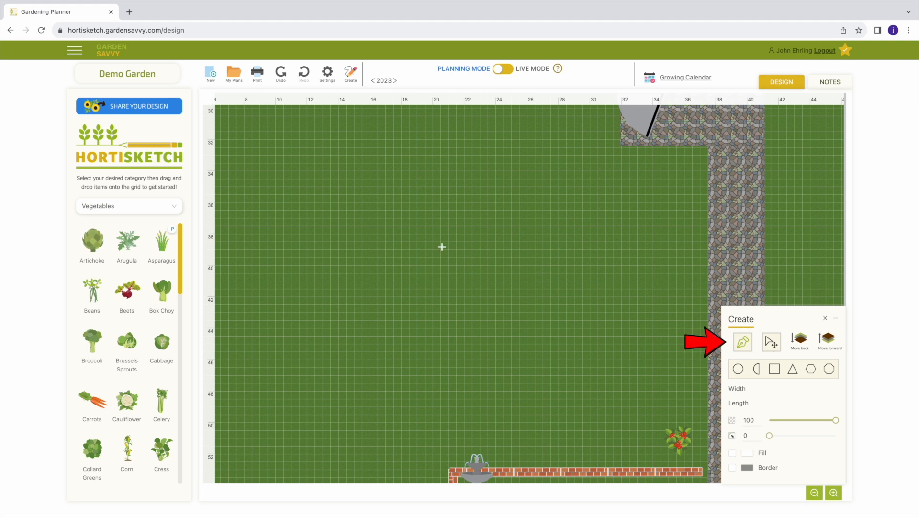
click(380, 214)
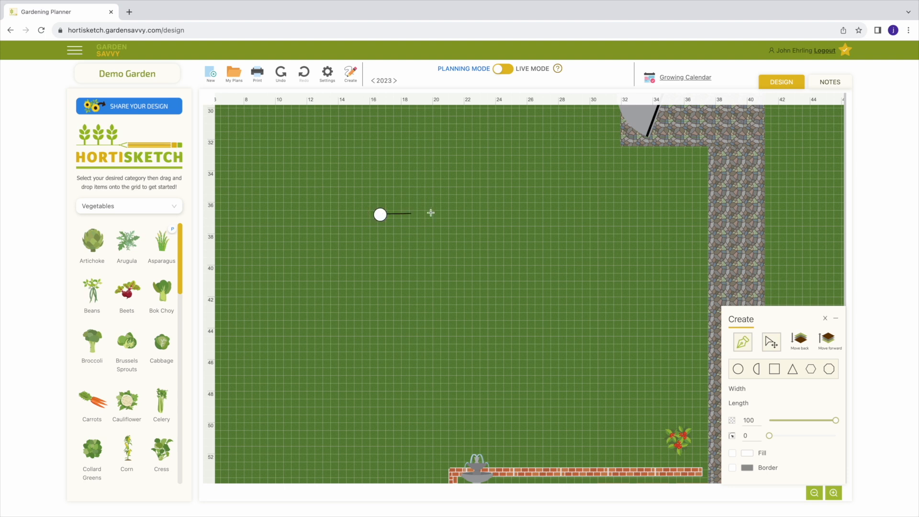
click(489, 214)
click(489, 274)
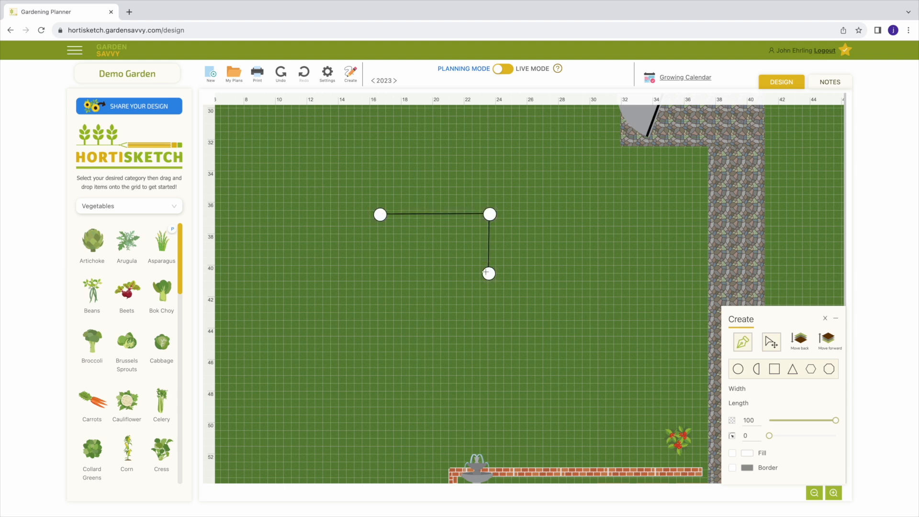
click(449, 246)
click(403, 247)
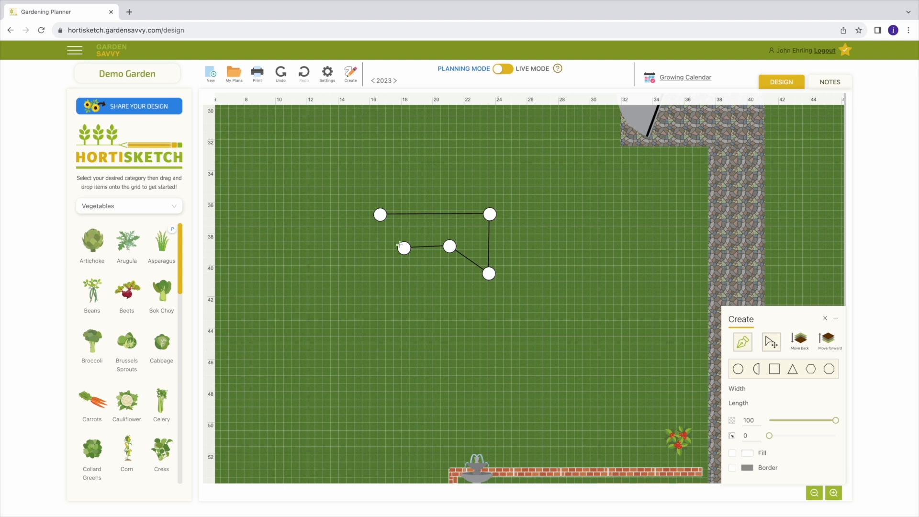
click(380, 214)
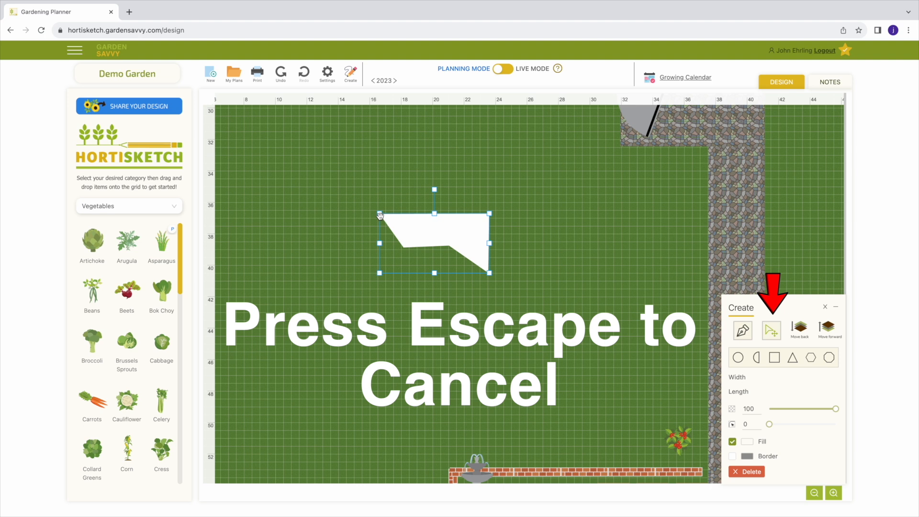
- Move the five-point shape about 1 ft to the left and rotate it slightly counterclockwise
mouse_move(435, 232)
mouse_down()
mouse_move(484, 232)
mouse_move(461, 273)
mouse_move(410, 251)
mouse_move(417, 217)
mouse_move(460, 232)
mouse_move(446, 252)
mouse_move(412, 246)
mouse_move(429, 225)
mouse_move(421, 232)
mouse_up()
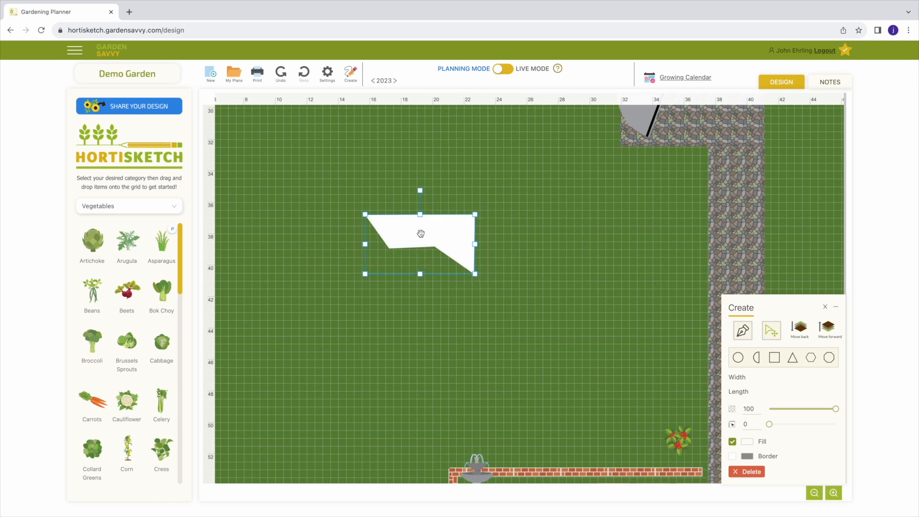
scroll(438, 234, up, 1)
drag(479, 214, 468, 237)
scroll(469, 237, up, 1)
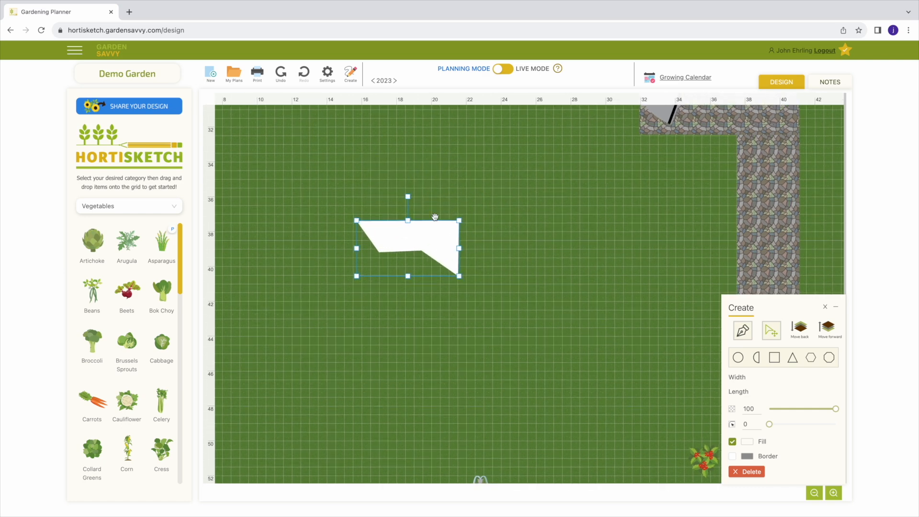
mouse_move(411, 197)
mouse_down()
mouse_move(423, 201)
mouse_move(431, 252)
mouse_move(421, 260)
mouse_move(429, 220)
mouse_move(407, 206)
mouse_up()
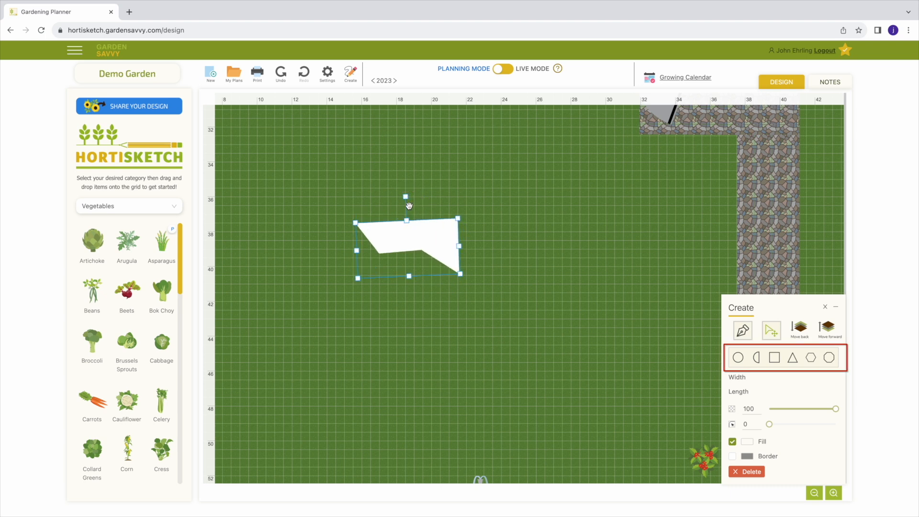
- Draw a rectangle about 9 by 4 ft to the right of the five-point shape and set its corner rounding to 15
click(774, 358)
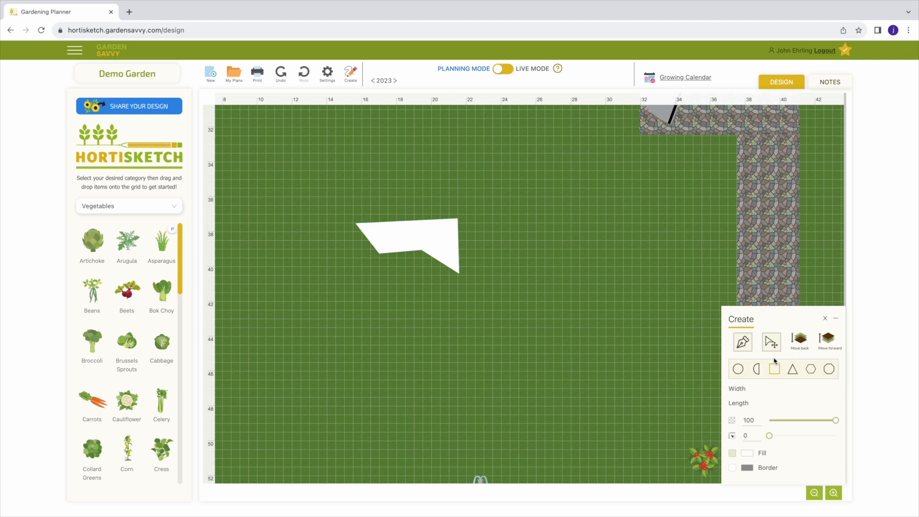
drag(515, 213, 674, 279)
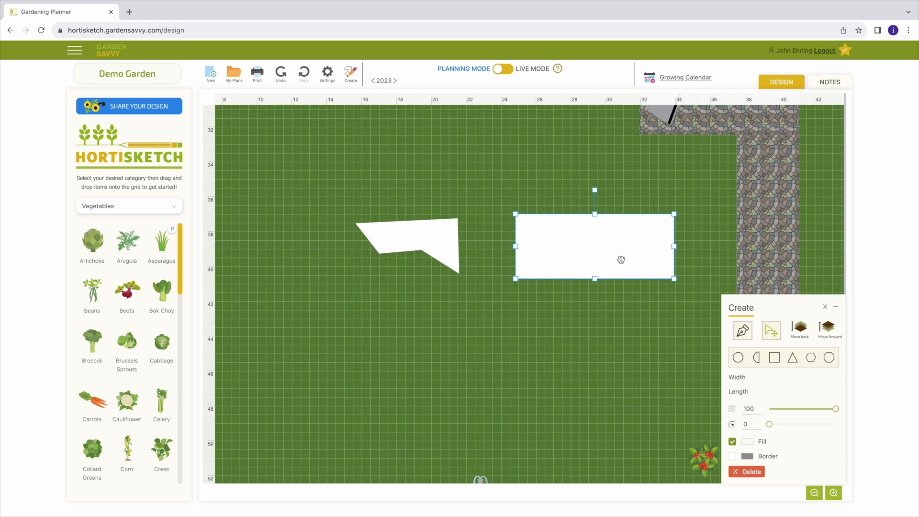
mouse_move(769, 424)
mouse_down()
mouse_move(809, 425)
mouse_move(779, 425)
mouse_up()
mouse_move(835, 409)
mouse_down()
mouse_move(795, 412)
mouse_move(835, 410)
mouse_up()
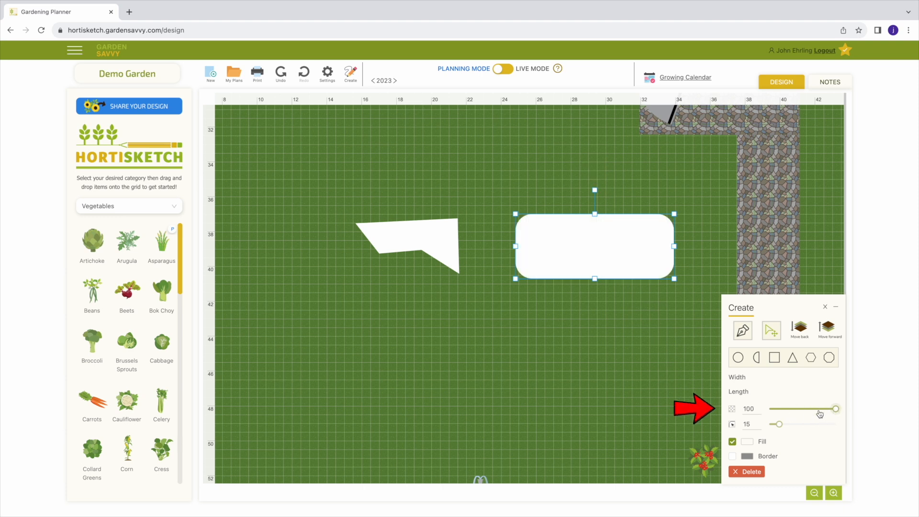
- Look at the fill patterns and border option for the rounded rectangle, and clear the drawn shapes from the lawn
click(748, 441)
click(690, 242)
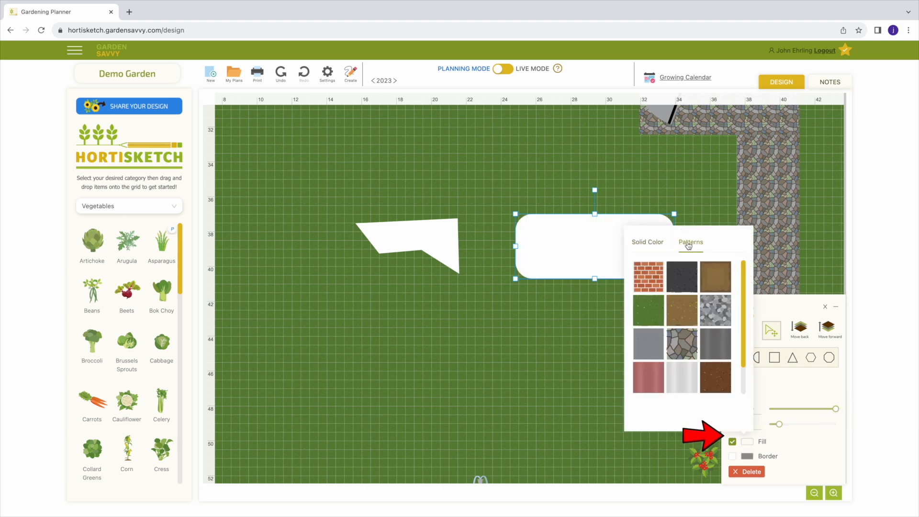
click(748, 457)
click(751, 458)
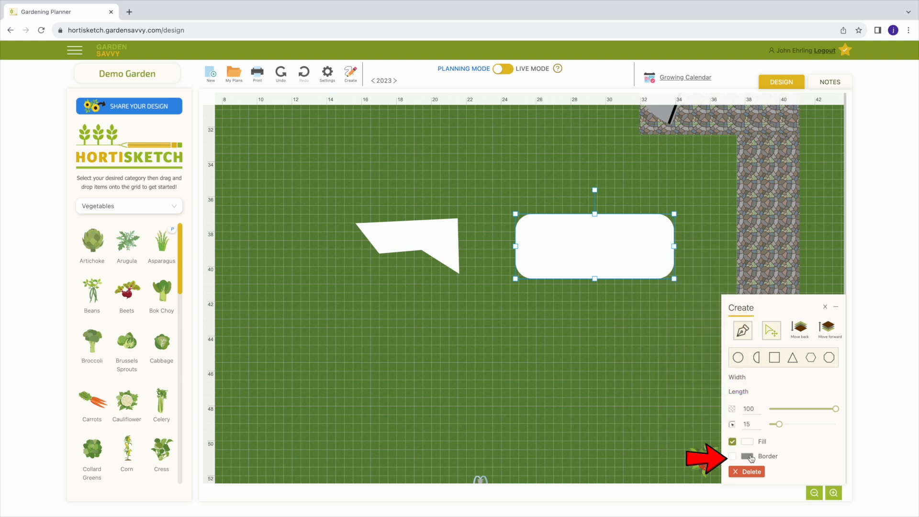
click(747, 472)
- Draw a rectangle about 12 ft wide and 4 ft long on the empty lawn
click(775, 369)
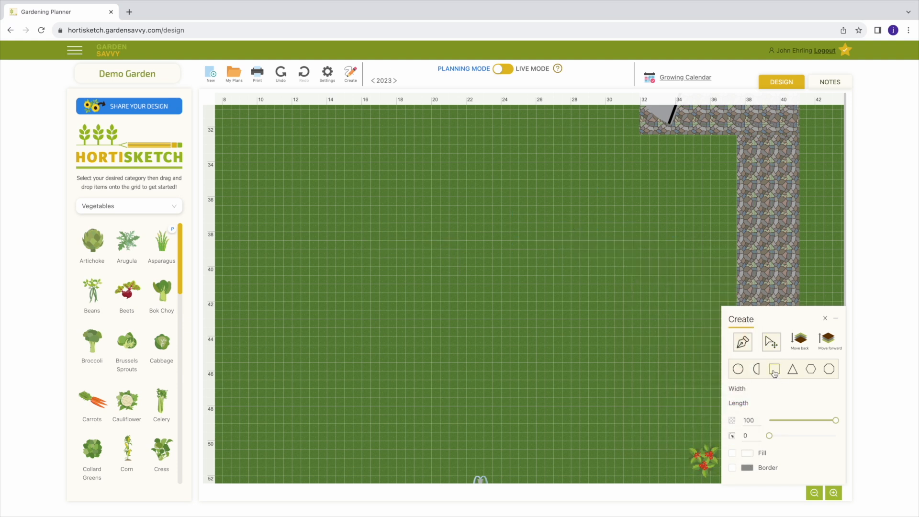
click(332, 212)
drag(333, 212, 536, 281)
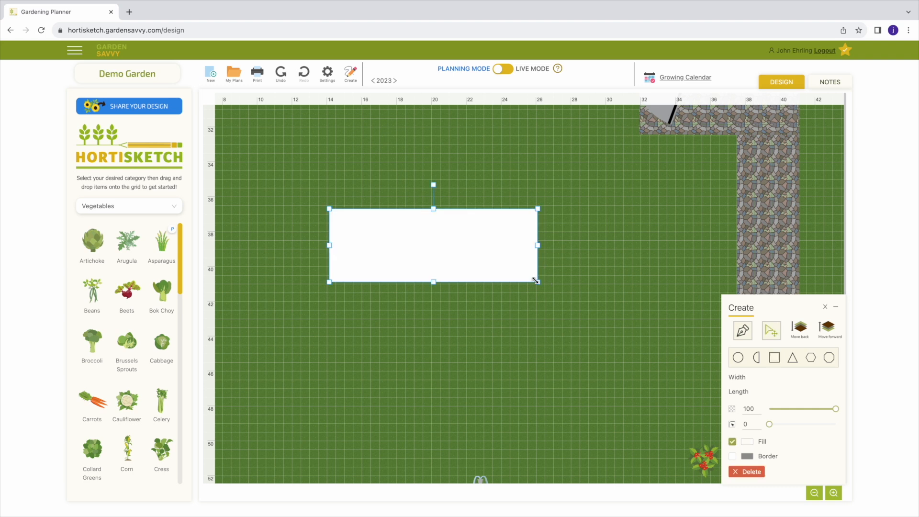
- Fill the rectangle with the speckled light-brown soil pattern and set its corner rounding to 53
click(750, 443)
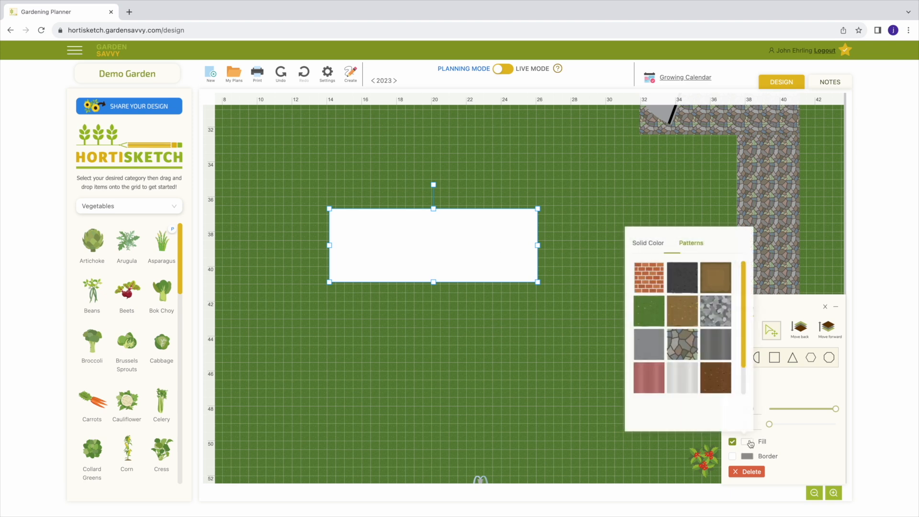
click(688, 309)
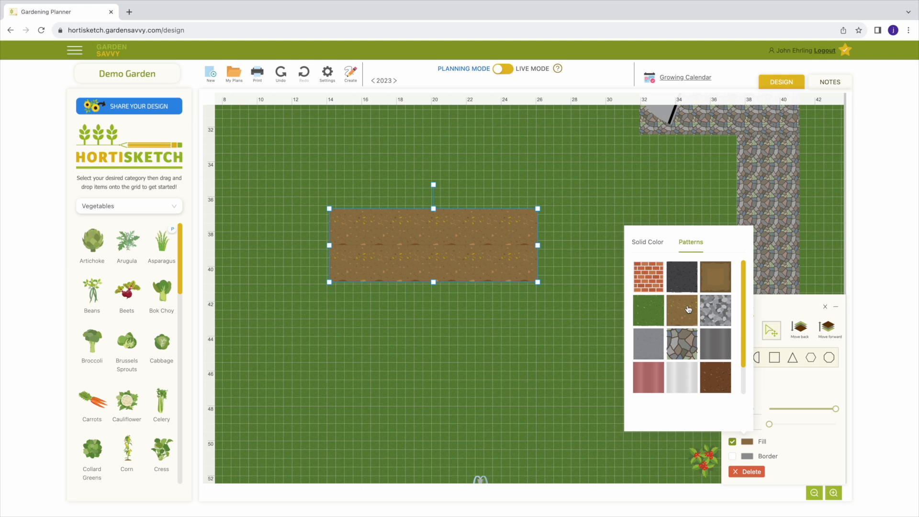
click(787, 444)
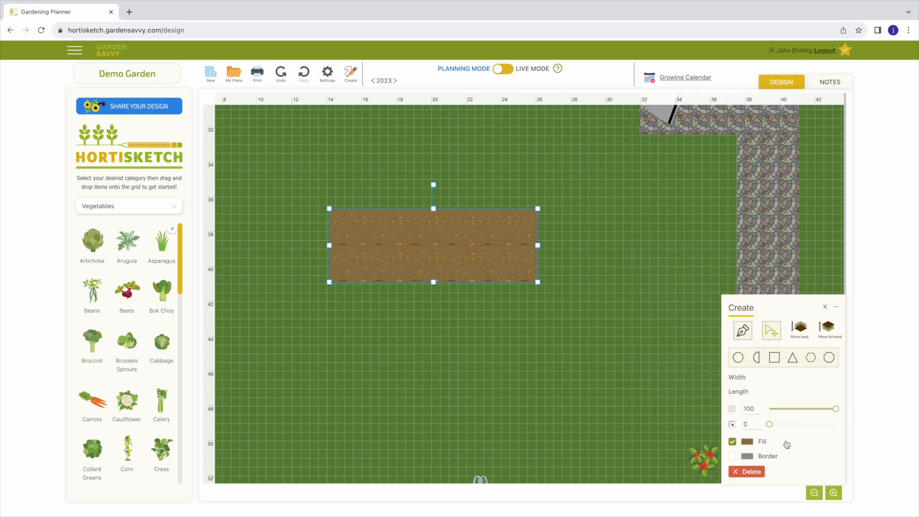
drag(769, 424, 808, 428)
- Add a light gray border with size 30 around the rounded soil bed
click(732, 457)
click(747, 442)
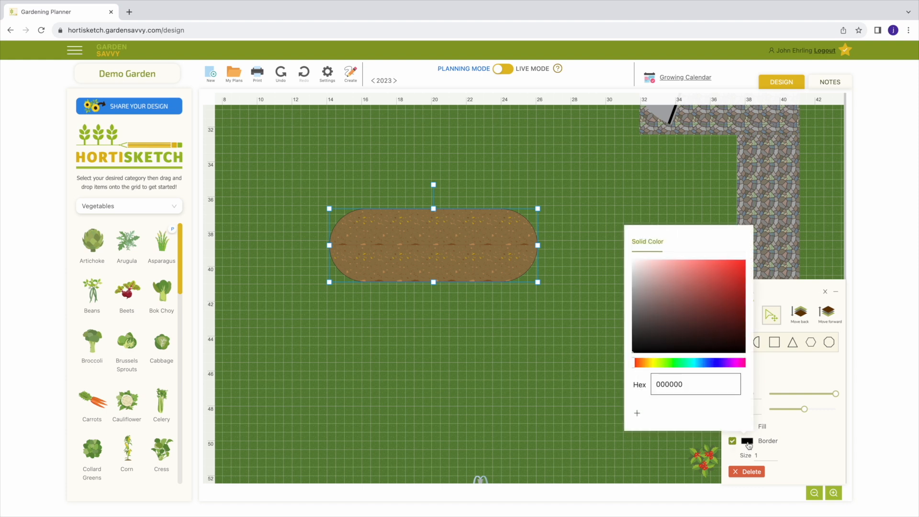
click(637, 286)
double_click(755, 456)
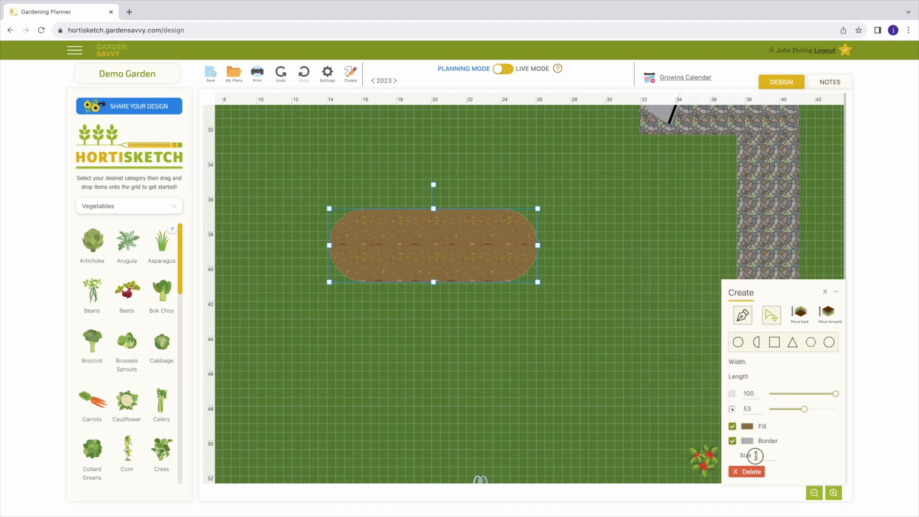
text(30)
- Draw a white rectangle about 13 by 5 ft over the broccoli bed and set its opacity to 36
click(775, 369)
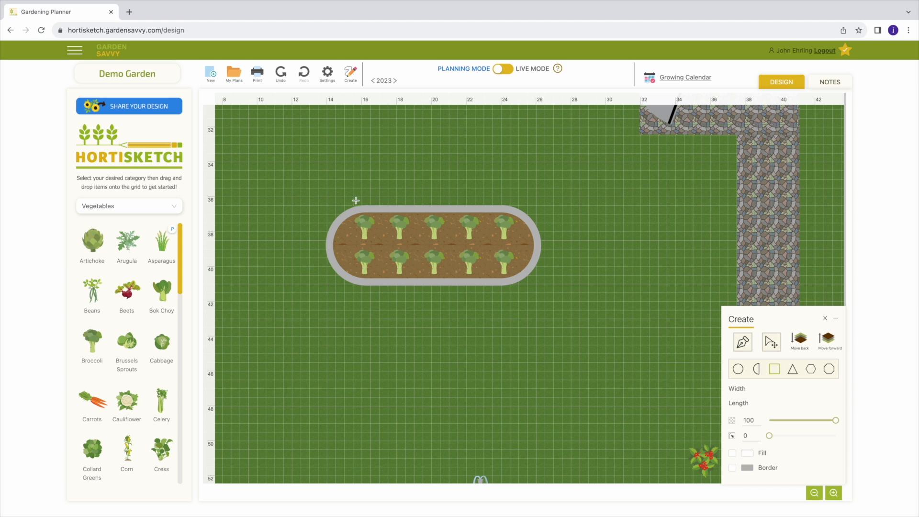
drag(318, 199, 549, 293)
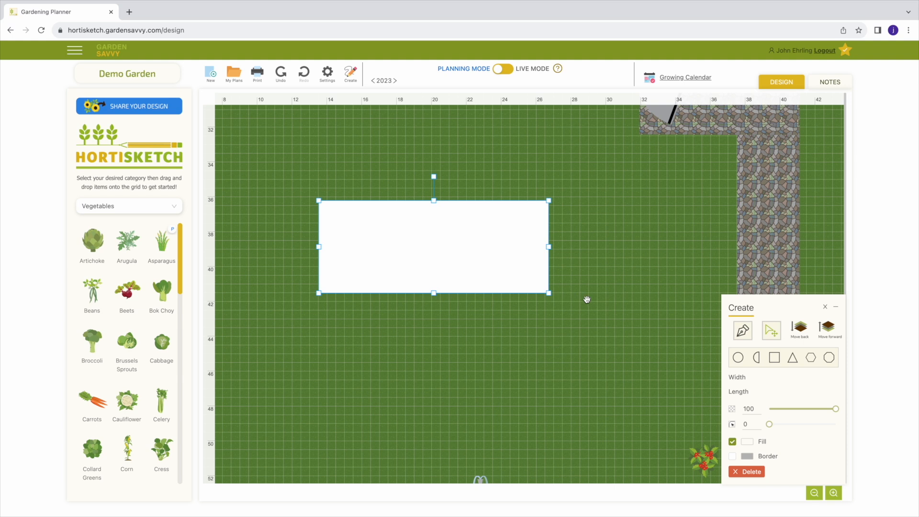
click(793, 410)
drag(795, 412, 794, 411)
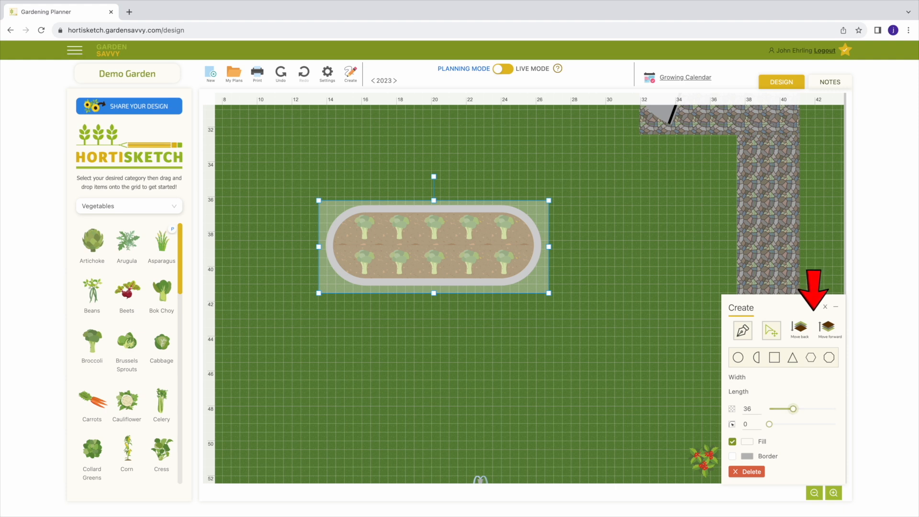
- Browse the Structures category from arbors through raised beds to sprinklers, and close the shape editor
click(110, 210)
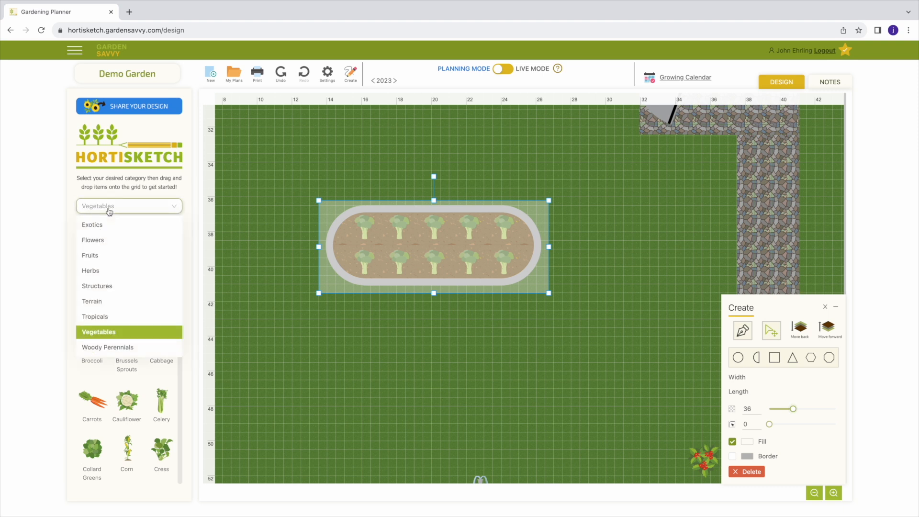
click(108, 287)
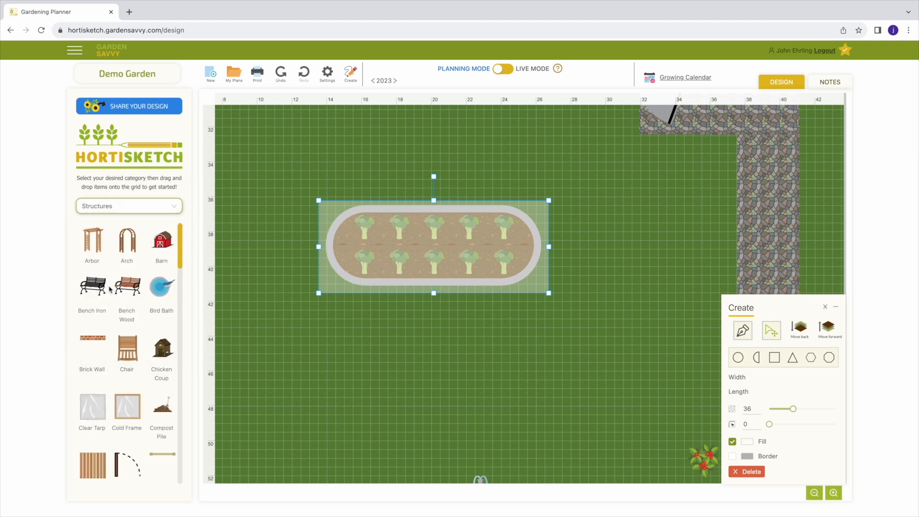
scroll(143, 297, down, 7)
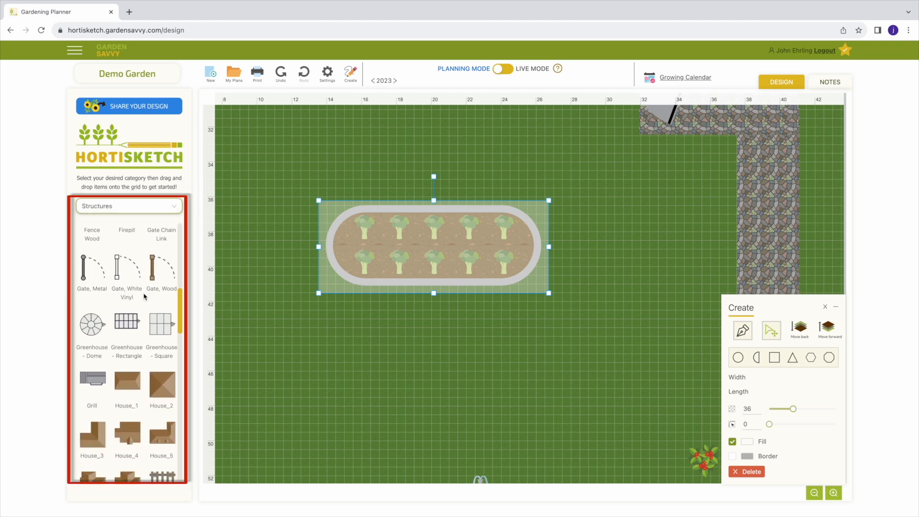
scroll(144, 296, down, 10)
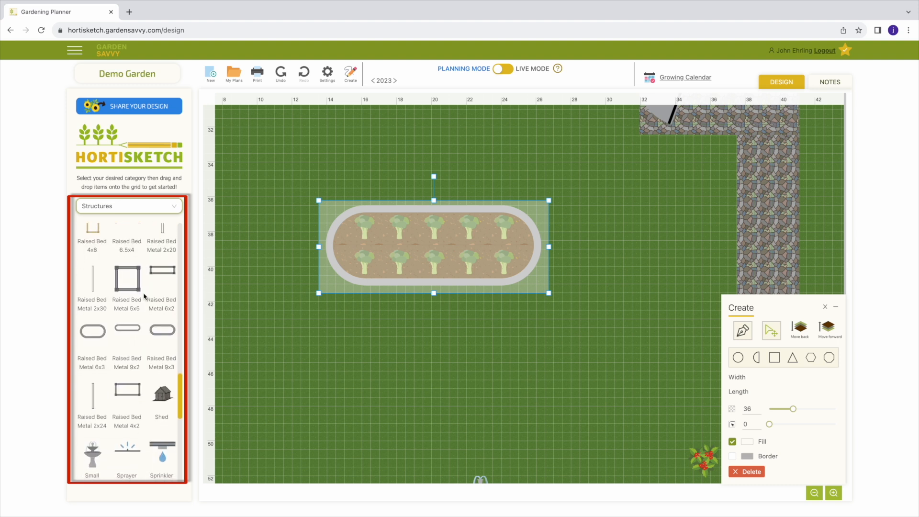
scroll(144, 296, down, 3)
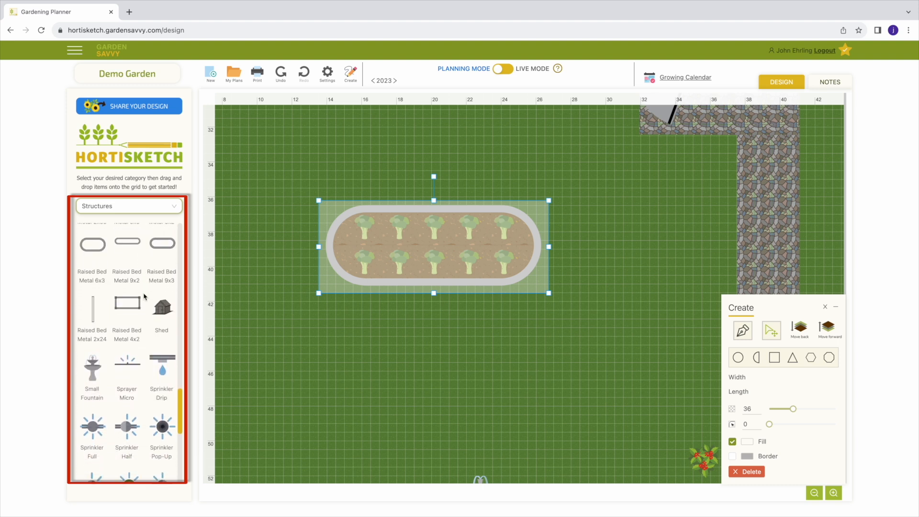
scroll(144, 297, down, 1)
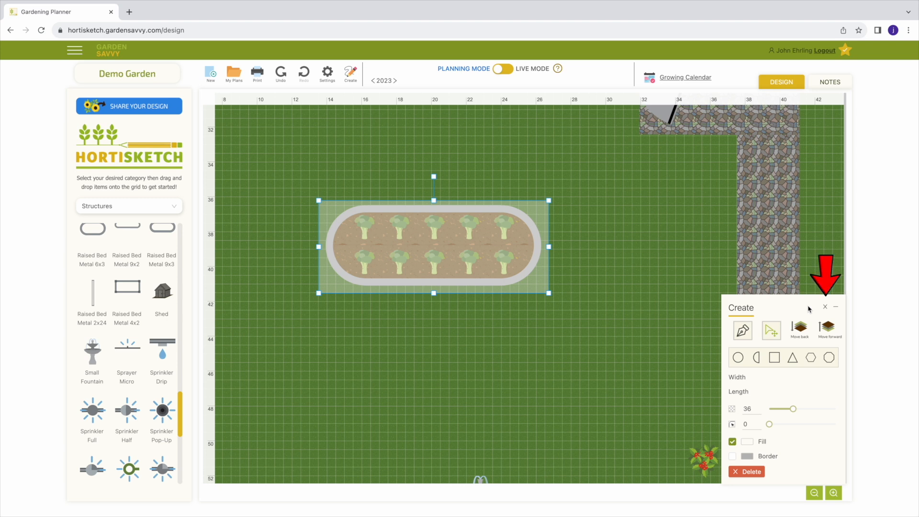
click(825, 307)
- View the Growing Calendar in expanded and reduced size, and look through the planting schedules of the garden's plants
drag(515, 355, 507, 300)
scroll(507, 300, up, 2)
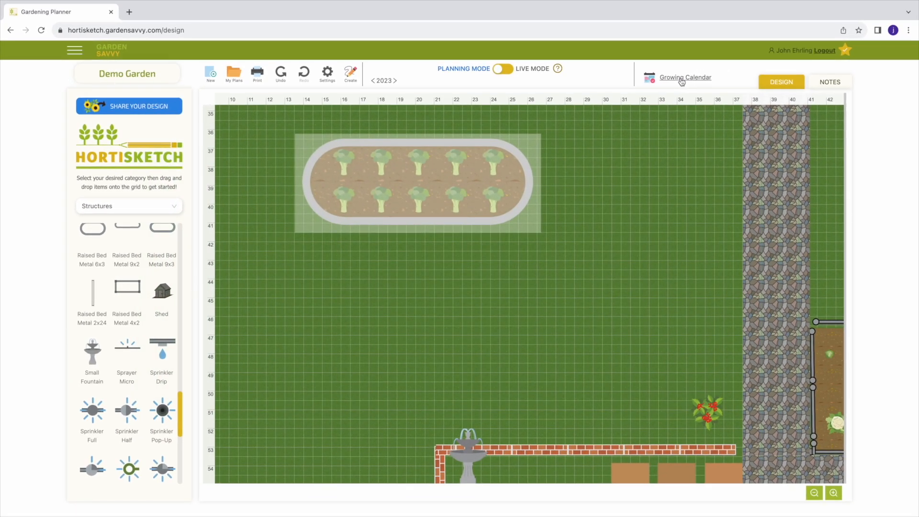
click(682, 79)
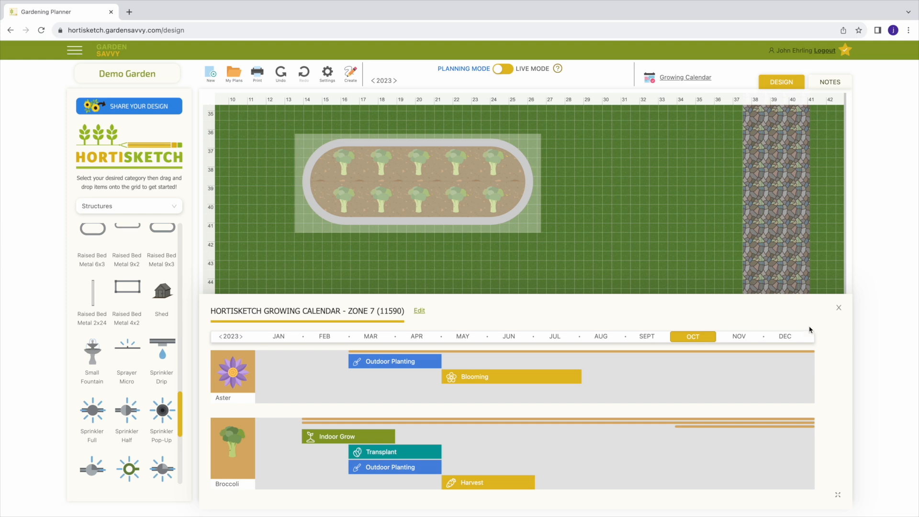
click(838, 497)
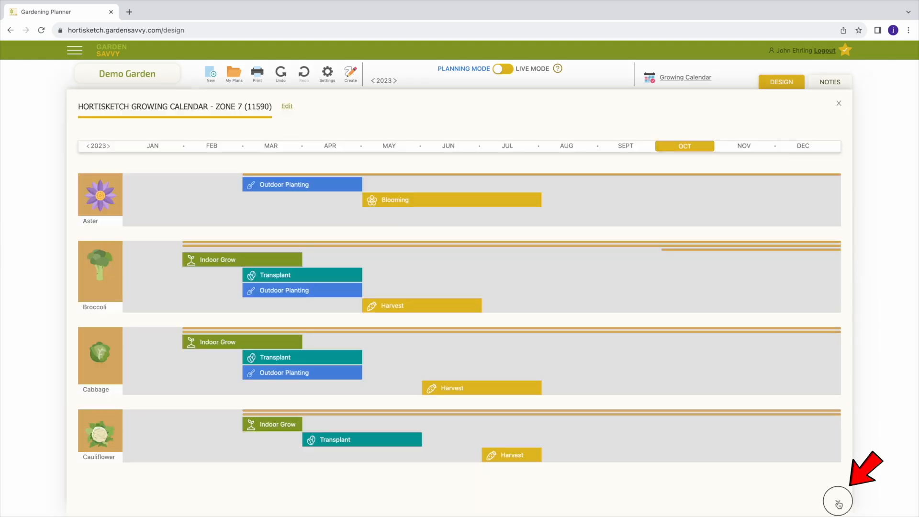
click(838, 500)
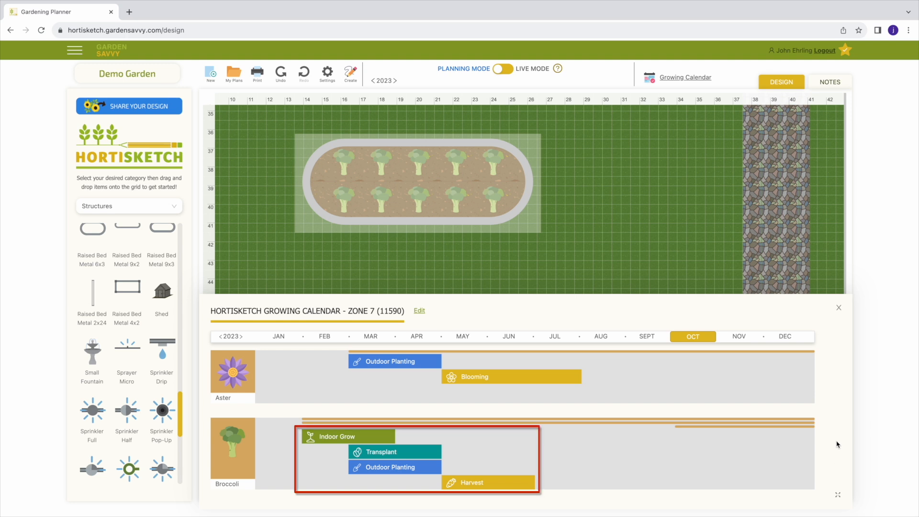
scroll(813, 374, down, 1)
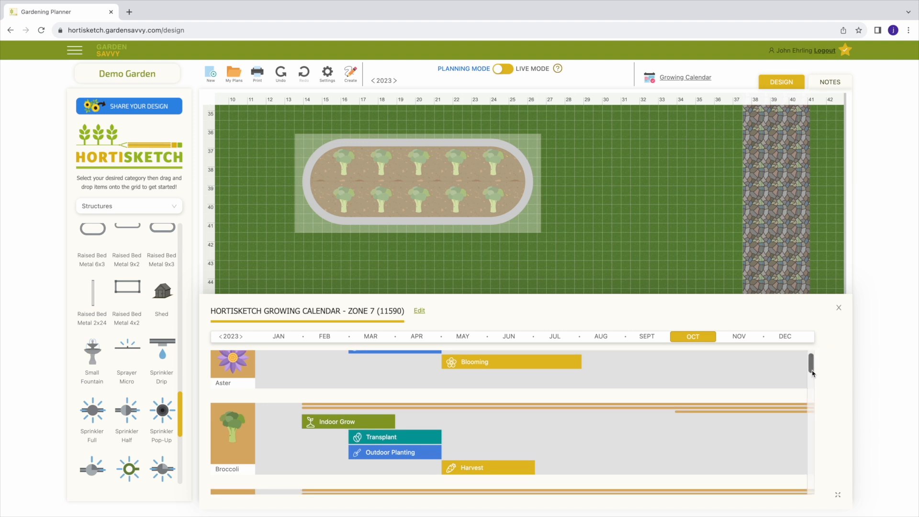
drag(813, 369, 818, 477)
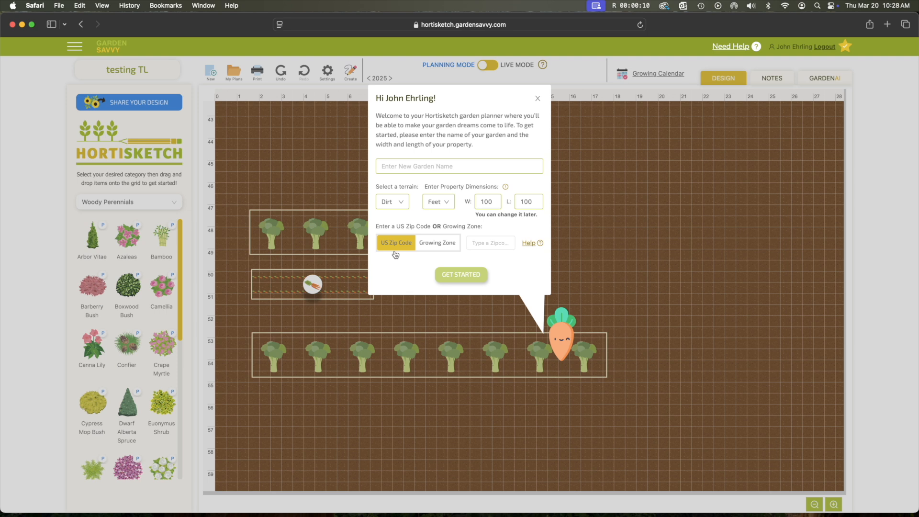
- Look at the Growing Zone choices in the new garden form, and dismiss the form without creating a garden
click(428, 243)
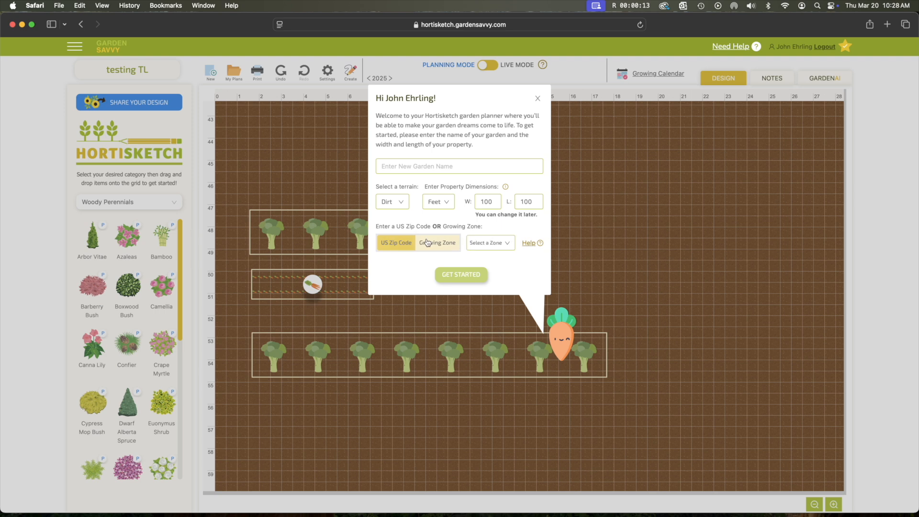
click(501, 246)
scroll(501, 287, down, 3)
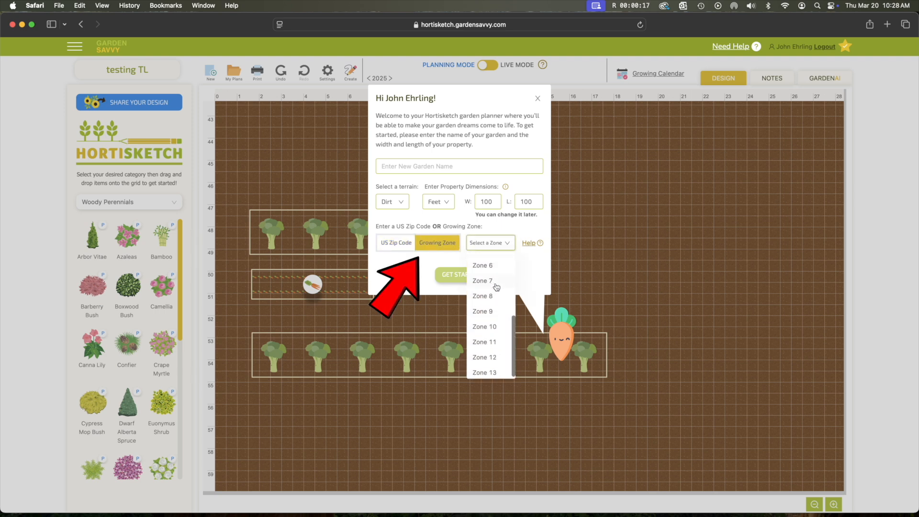
scroll(501, 287, up, 3)
click(405, 270)
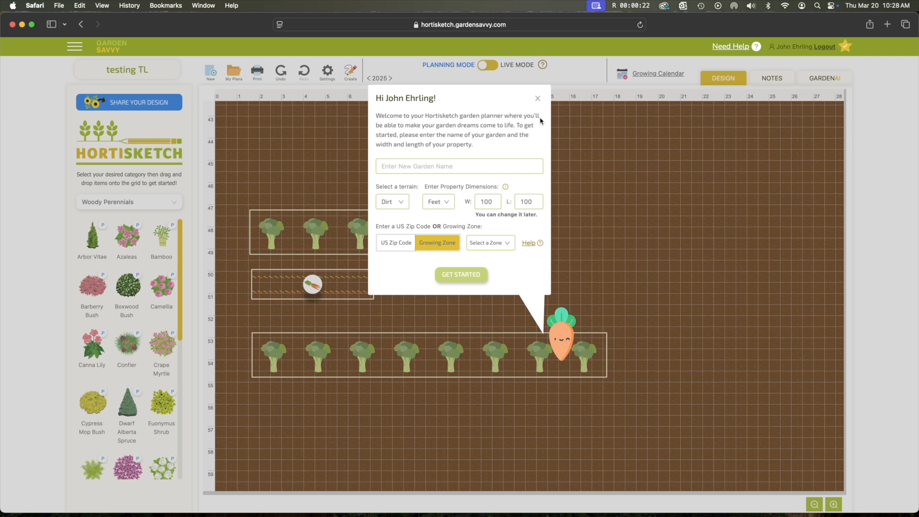
click(538, 98)
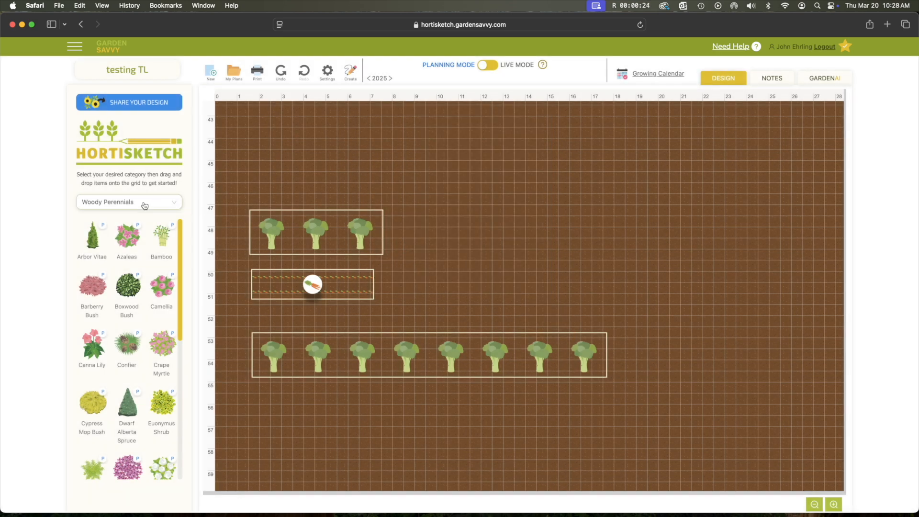
- Browse the items in the Woody Perennials, Vegetables, Flowers and Structures categories
scroll(126, 258, down, 3)
click(128, 201)
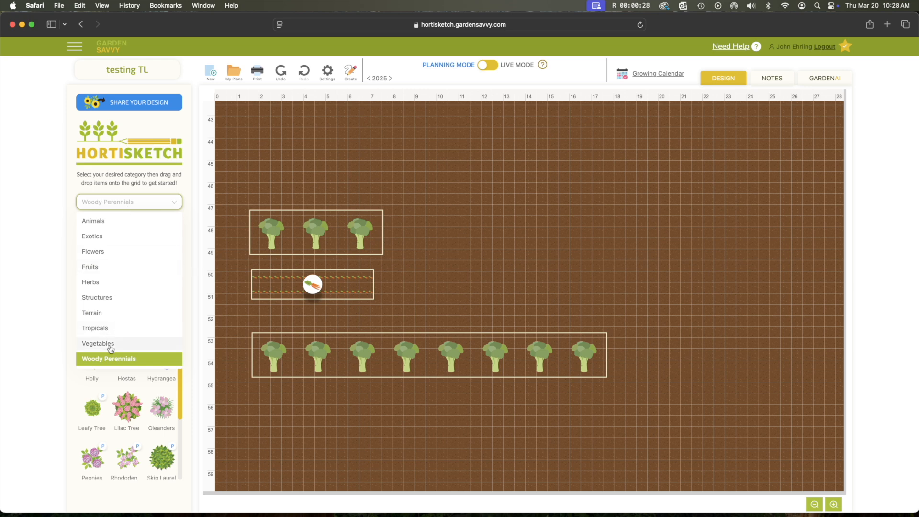
click(127, 341)
scroll(123, 310, down, 5)
click(129, 202)
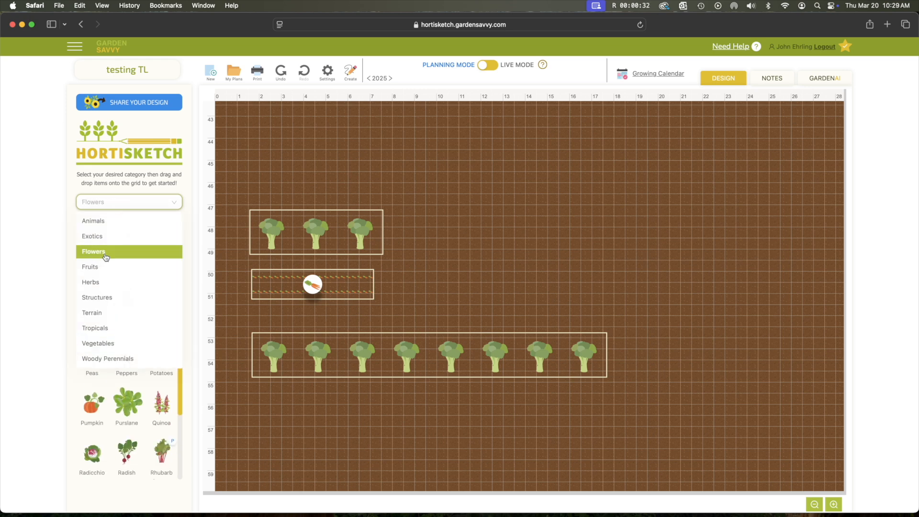
click(126, 249)
scroll(125, 280, down, 15)
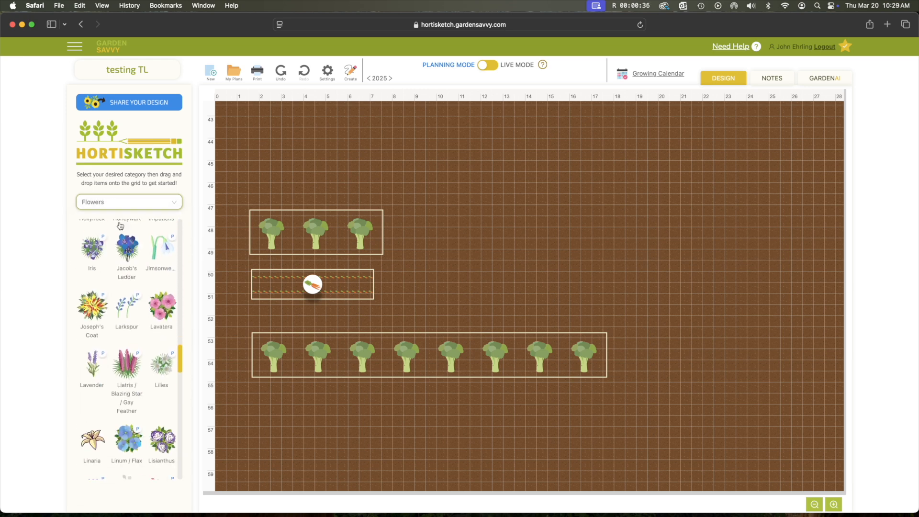
click(116, 203)
click(119, 298)
scroll(120, 314, down, 10)
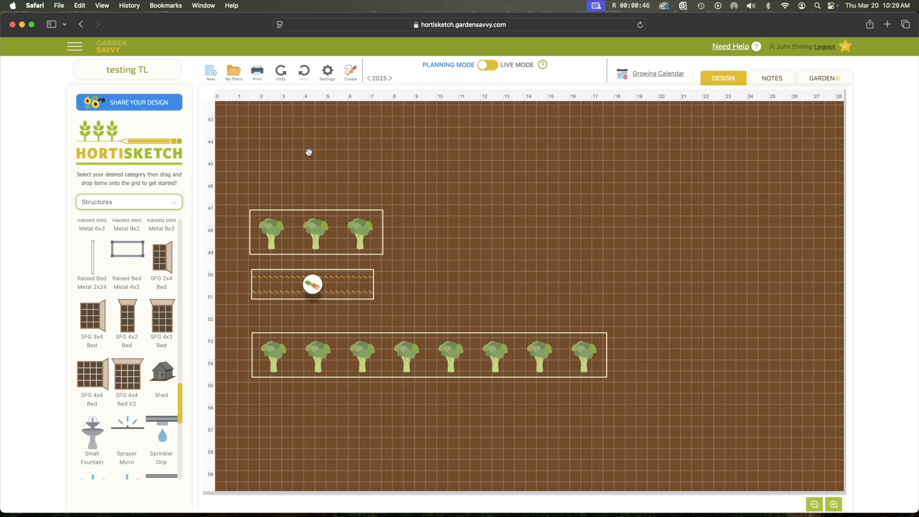
- Look at the planner's grid, rulers and dimensions settings
click(328, 80)
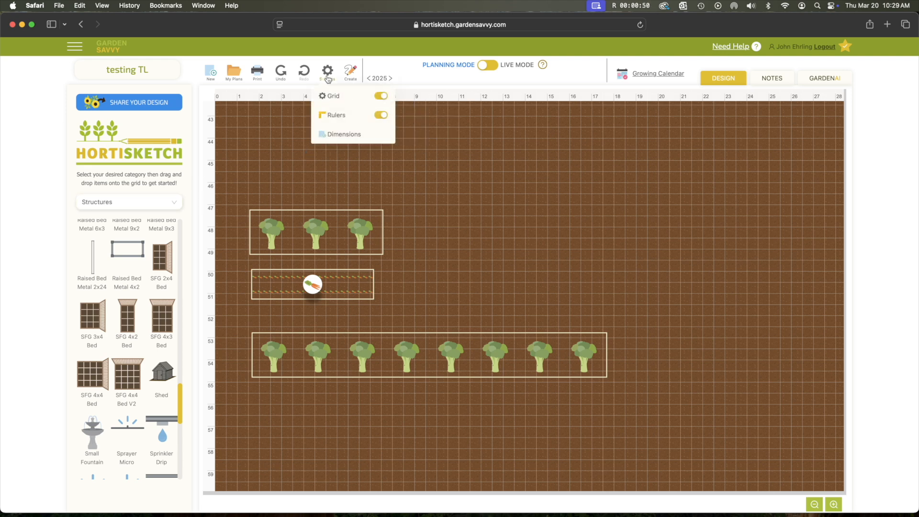
click(429, 228)
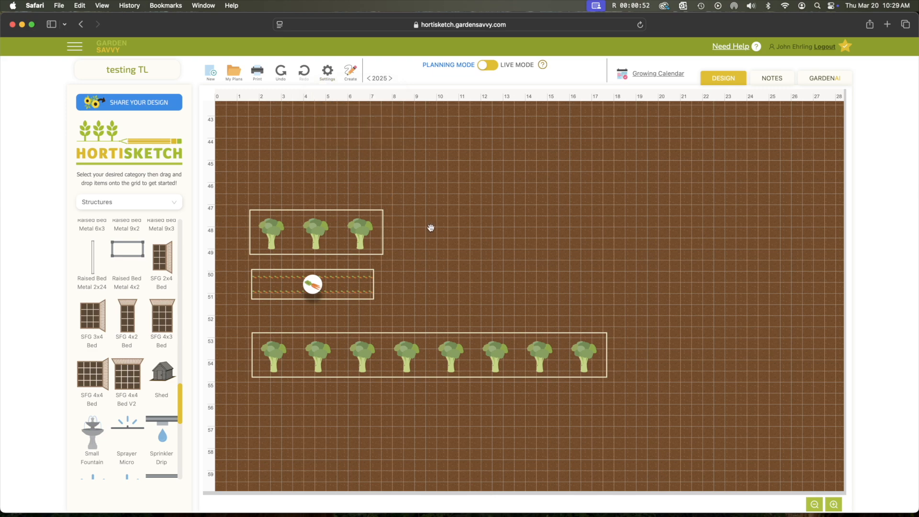
- Turn off the border and icon for the row of eight broccoli plants, and reselect the row
scroll(435, 266, down, 5)
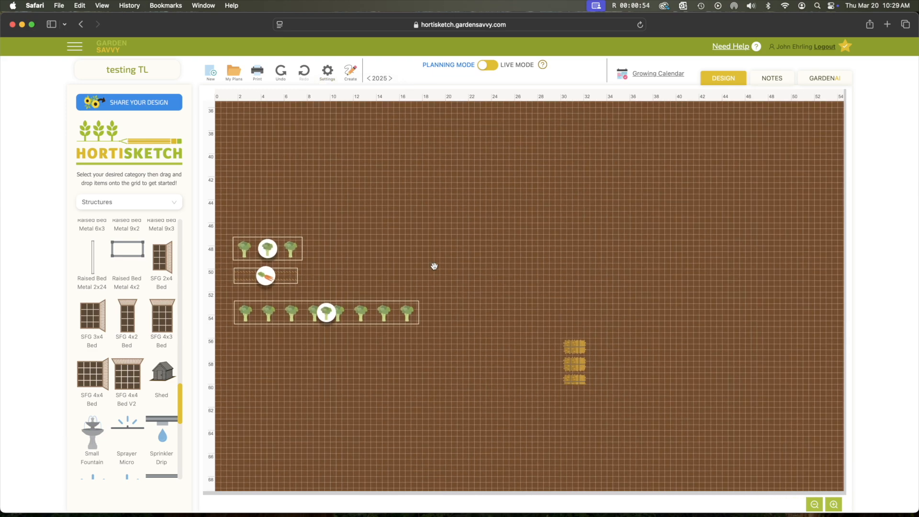
click(363, 317)
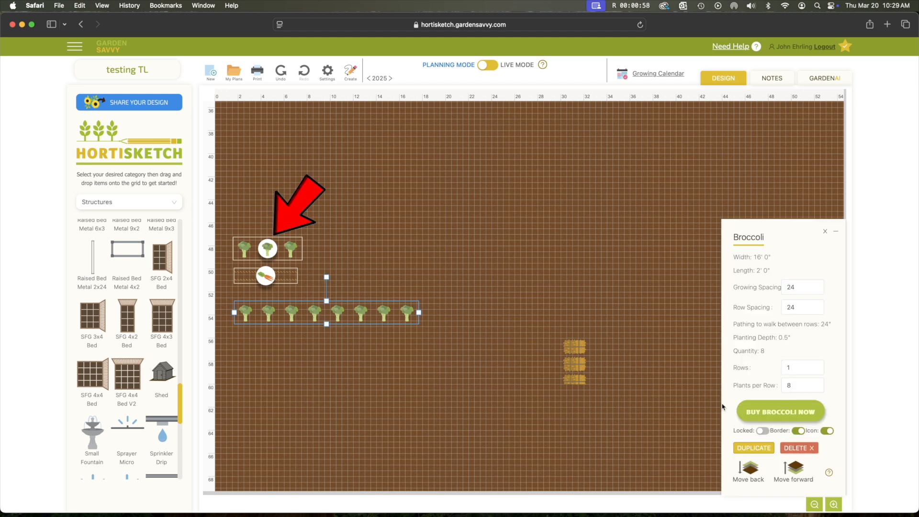
click(798, 431)
click(827, 431)
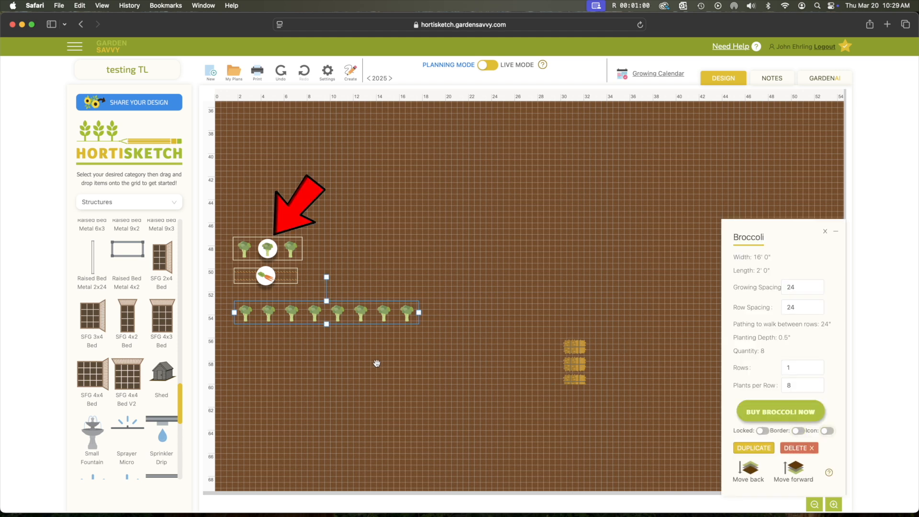
click(359, 356)
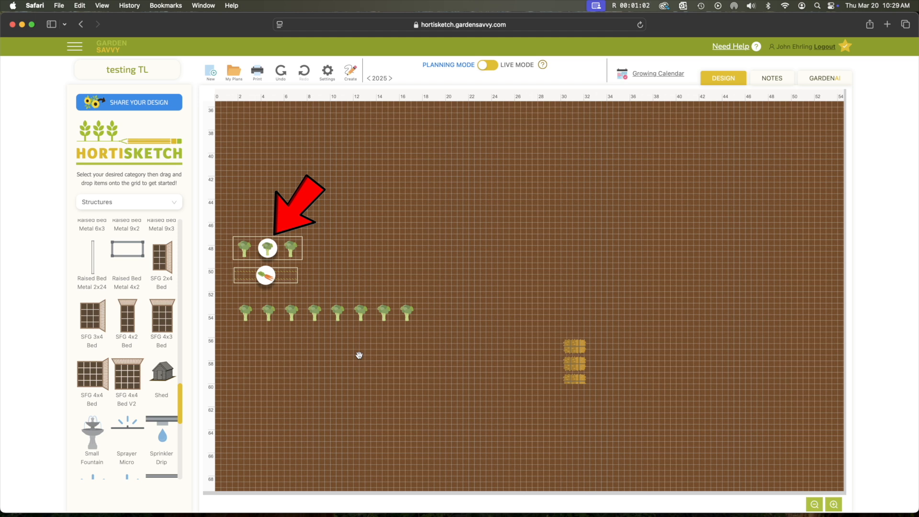
click(360, 317)
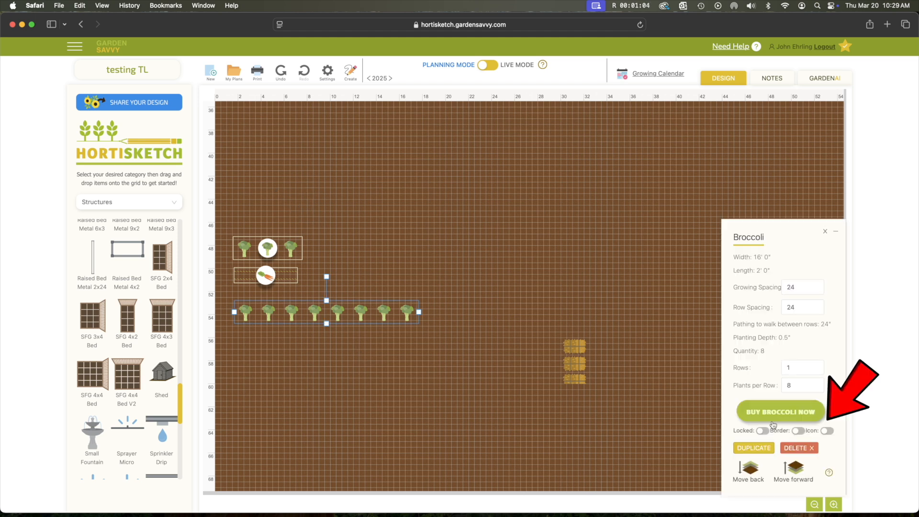
- Turn the border and icon back on for the row of eight broccoli plants, and deselect the row
click(798, 431)
click(827, 431)
click(340, 367)
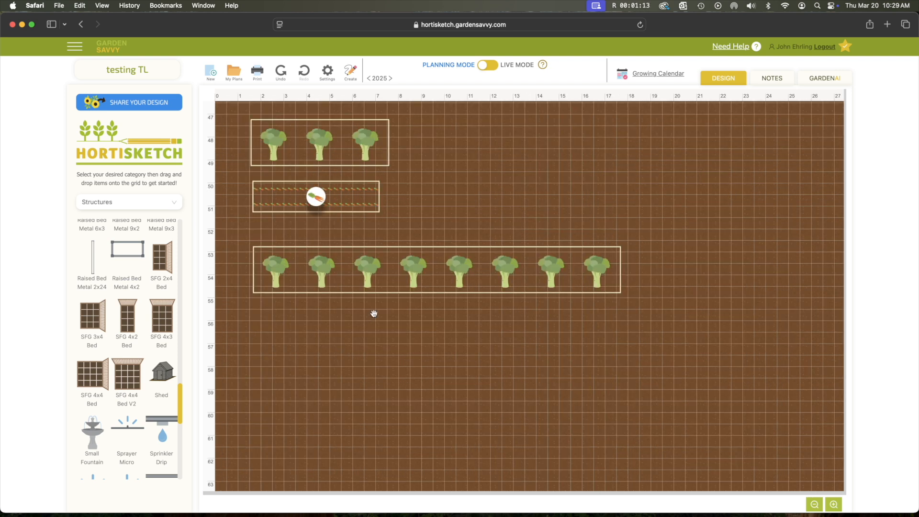
- Look at the marketplace suppliers for the row of eight broccoli plants, and close the supplier list
click(407, 272)
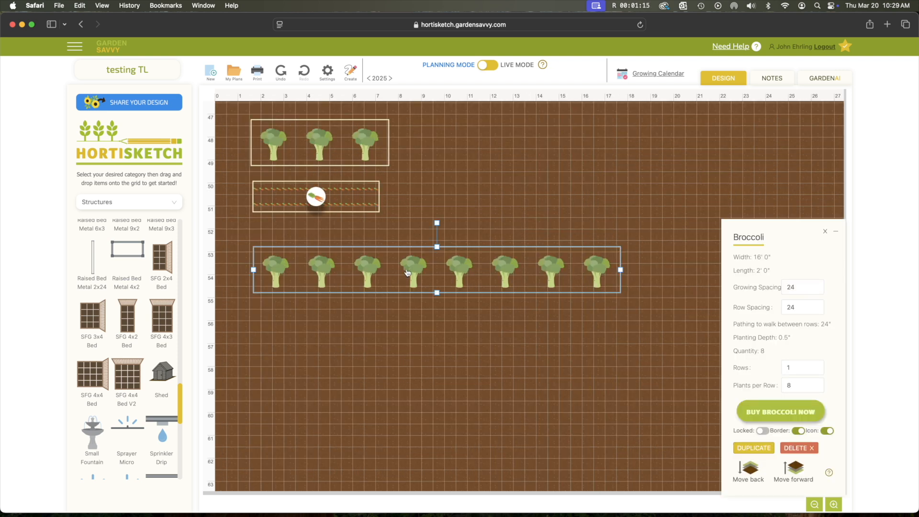
click(768, 413)
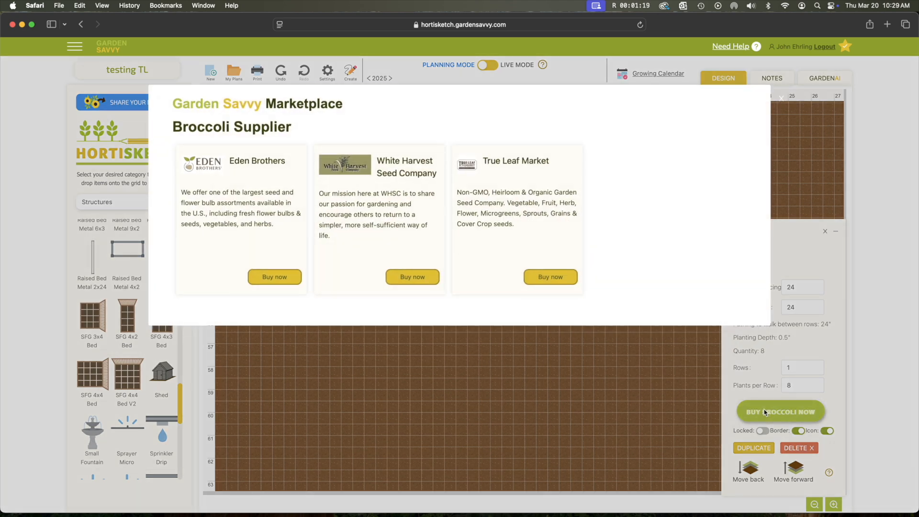
click(608, 366)
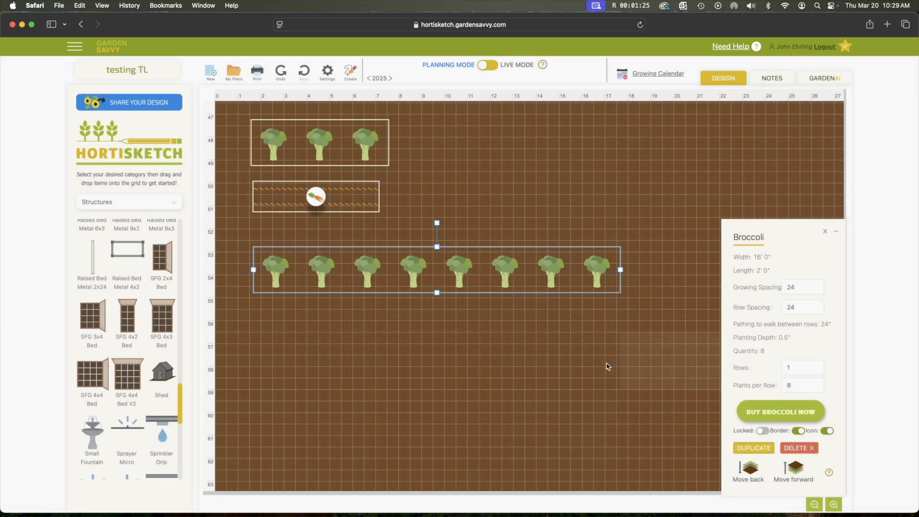
click(613, 364)
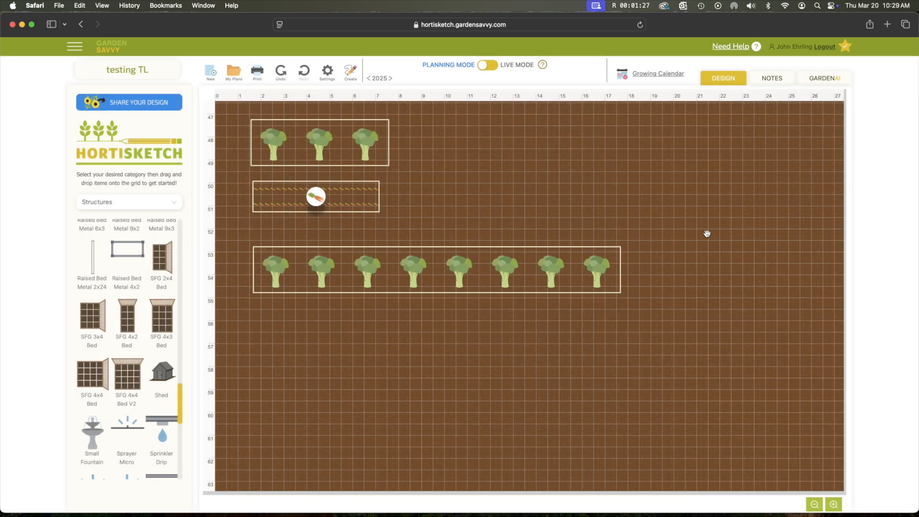
- Open GardenAI from the planner and ask it "How do I grow tomatoes in zone"
click(813, 79)
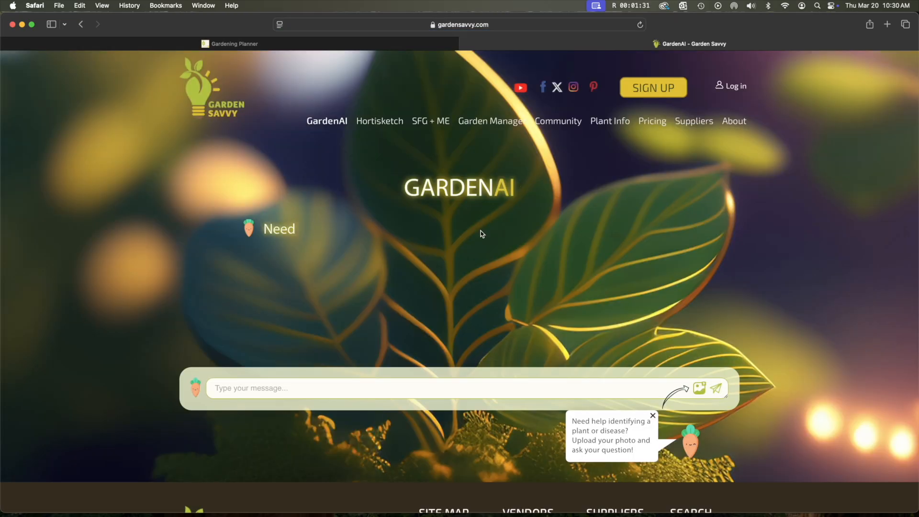
click(454, 389)
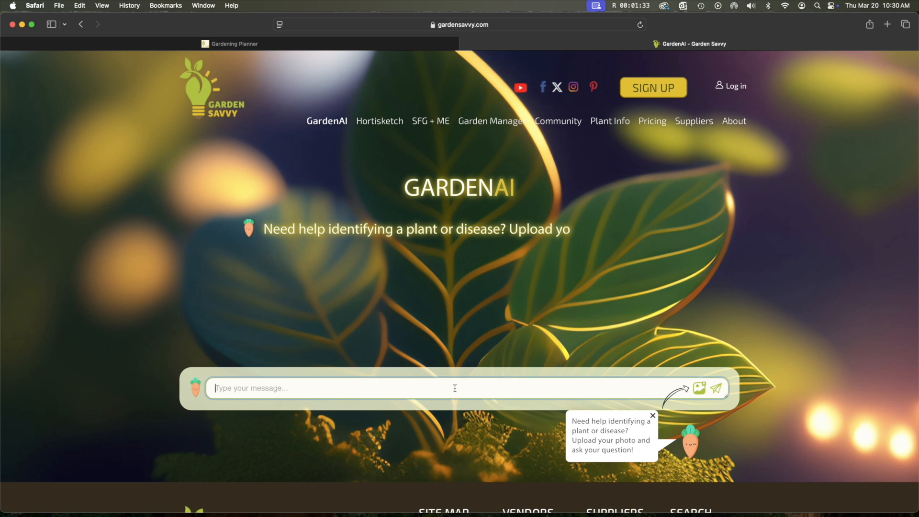
text(How do I )
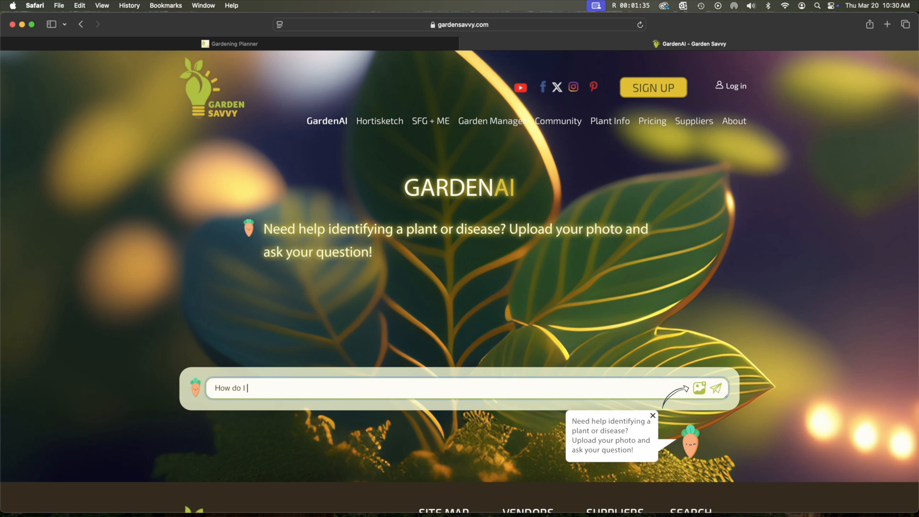
text(grow tomatoes in zone 7?)
key(Return)
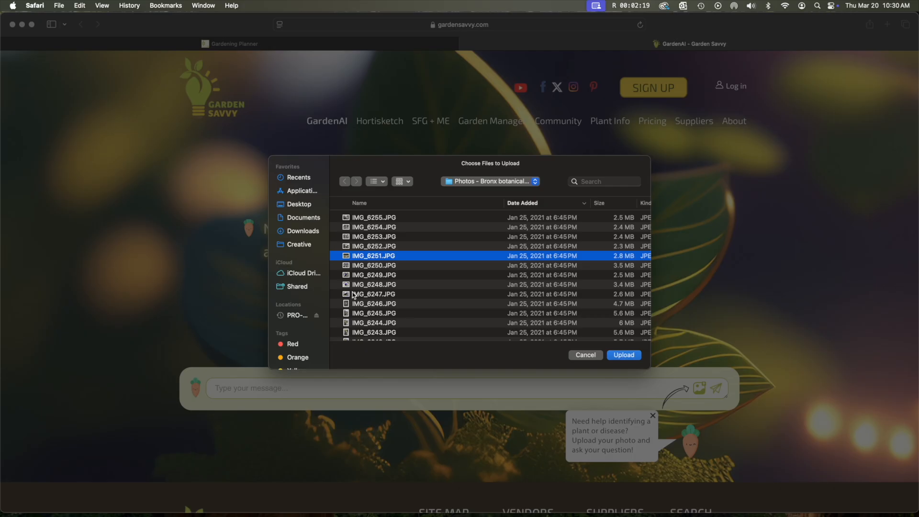
- Preview and upload the photo IMG_6247.JPG to GardenAI, and ask what flower it shows
click(351, 294)
key(space)
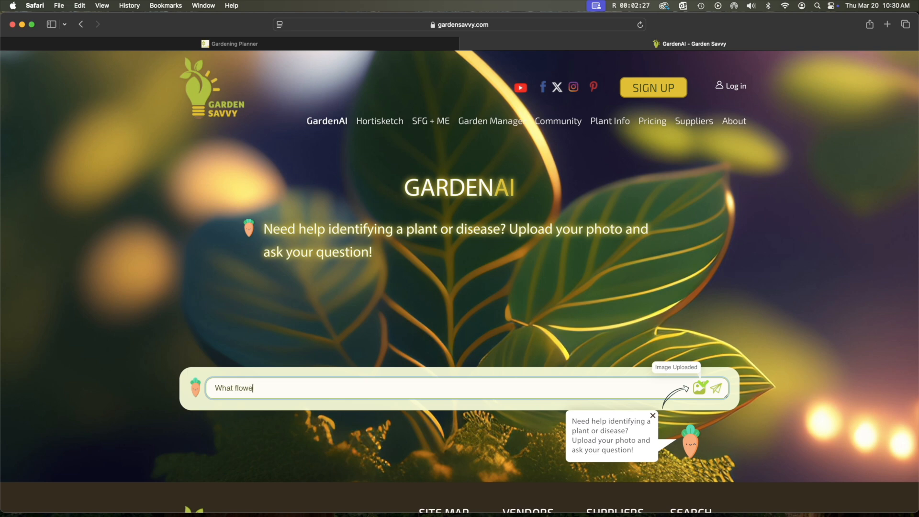
key(Return)
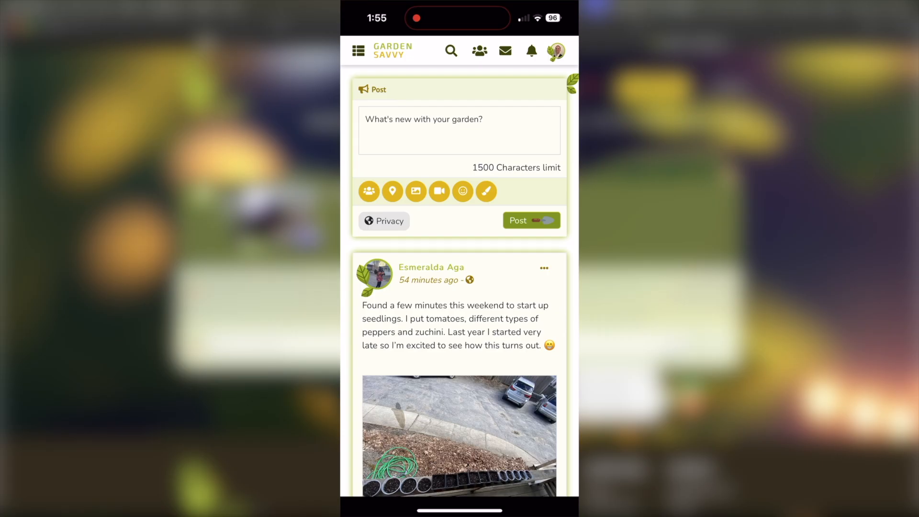
- Switch to the Garden Savvy community on the phone and open GardenAI there
click(358, 51)
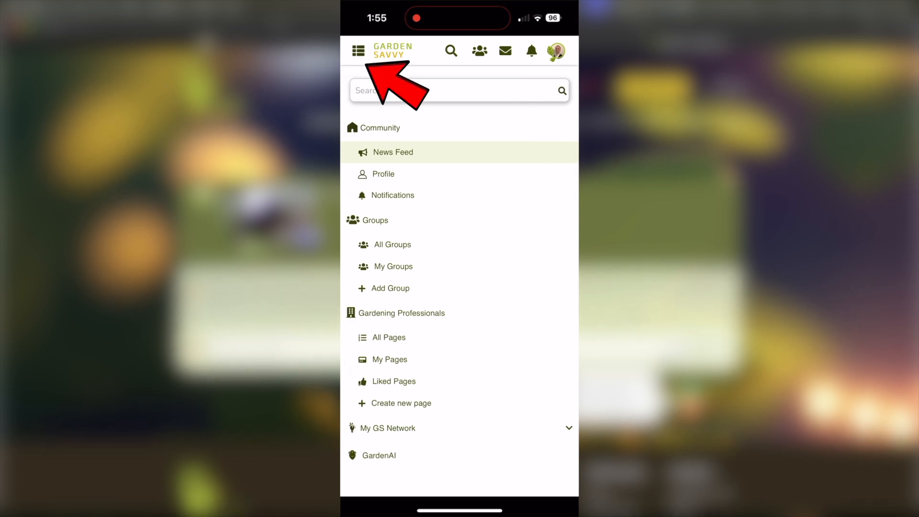
click(380, 456)
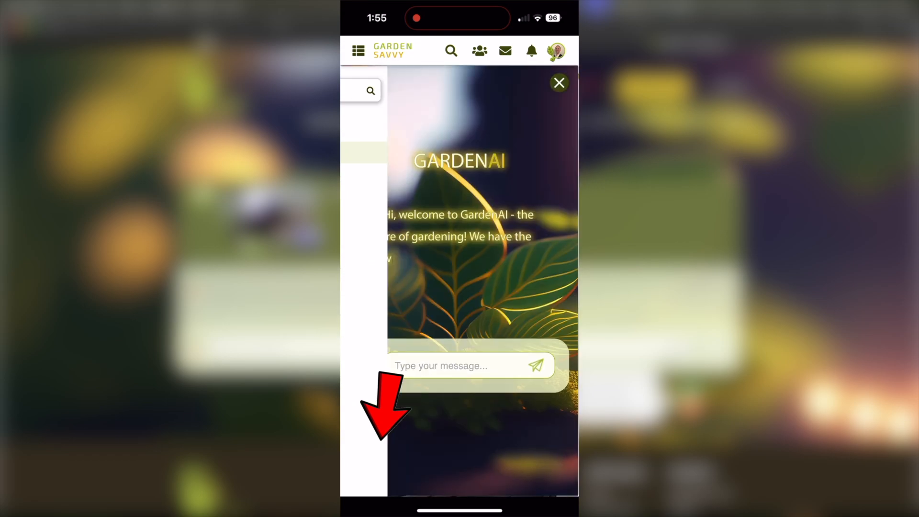